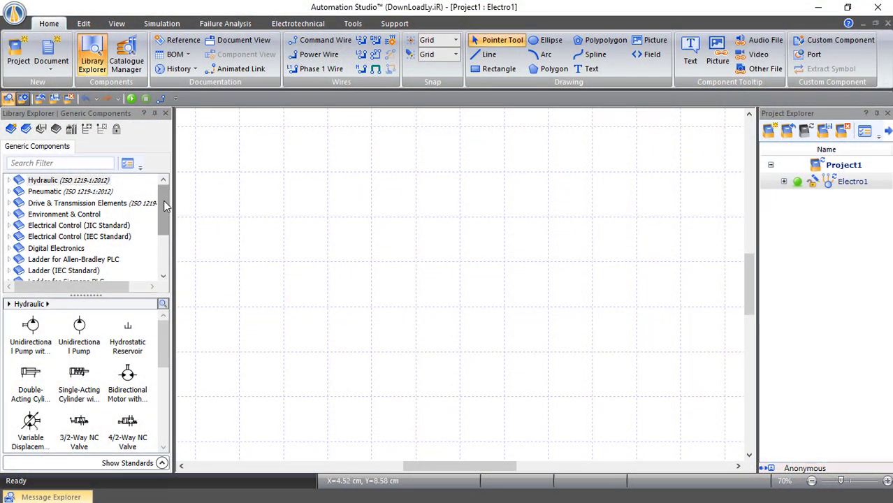
Open Electrotechnical IEC > Control > Protection Relays in the Library Explorer
left_click_drag(164, 200, 164, 248)
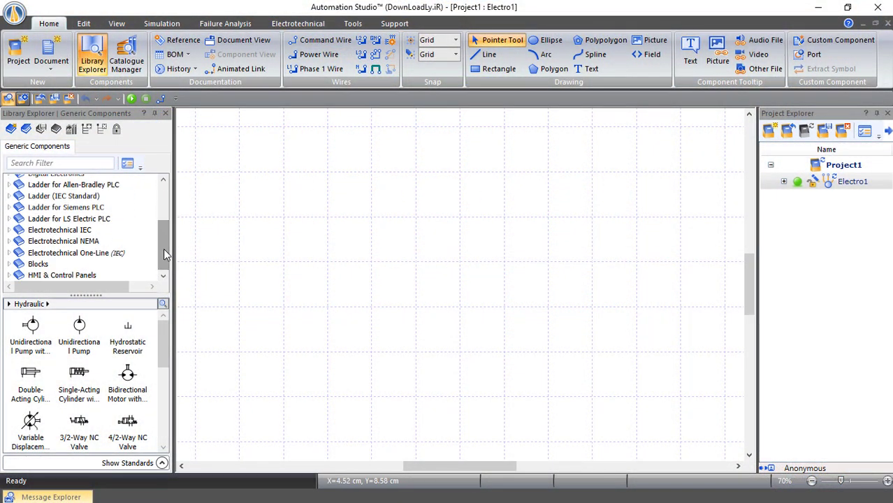
left_click(9, 230)
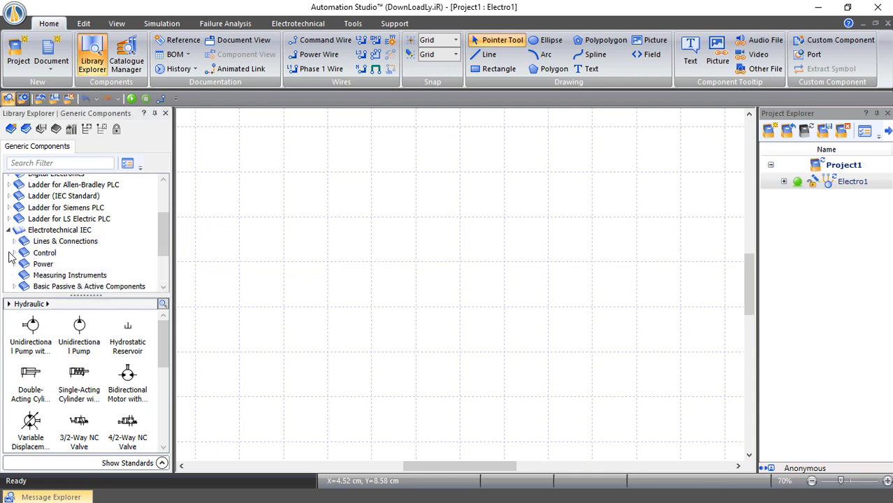
left_click(14, 252)
scroll(60, 255, "down", 1)
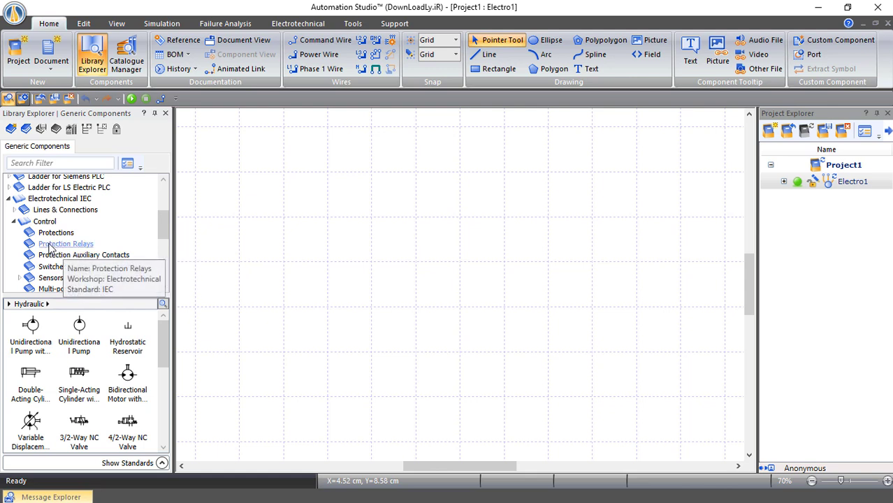
left_click(79, 245)
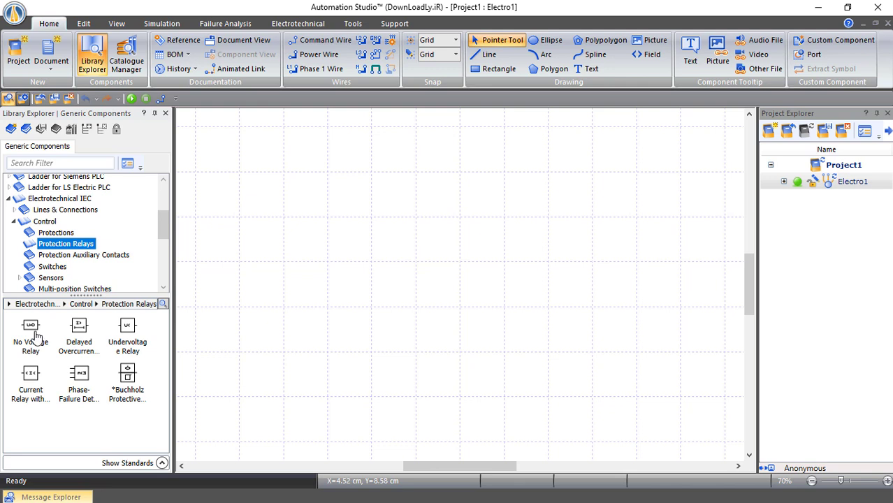
Place a No Voltage relay (KF1), a 10 A Delayed Overcurrent relay (KF2) and an Undervoltage relay (KF3) side by side
left_click_drag(30, 334, 266, 187)
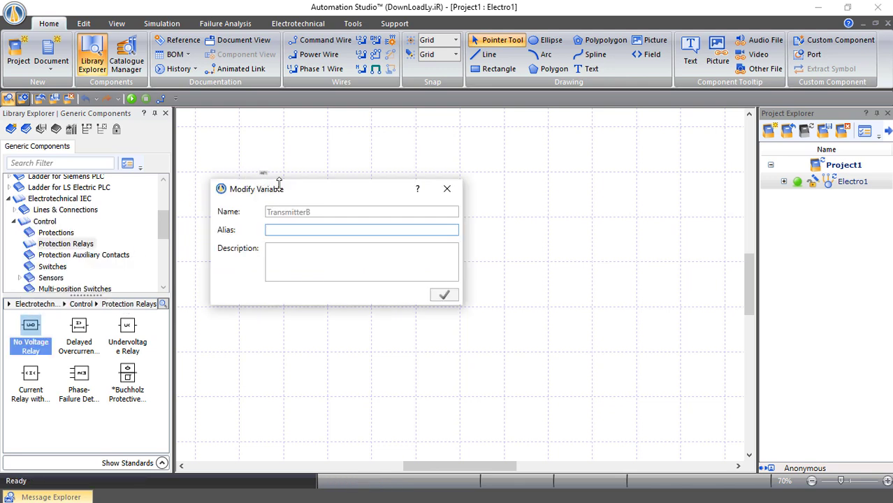
left_click(446, 189)
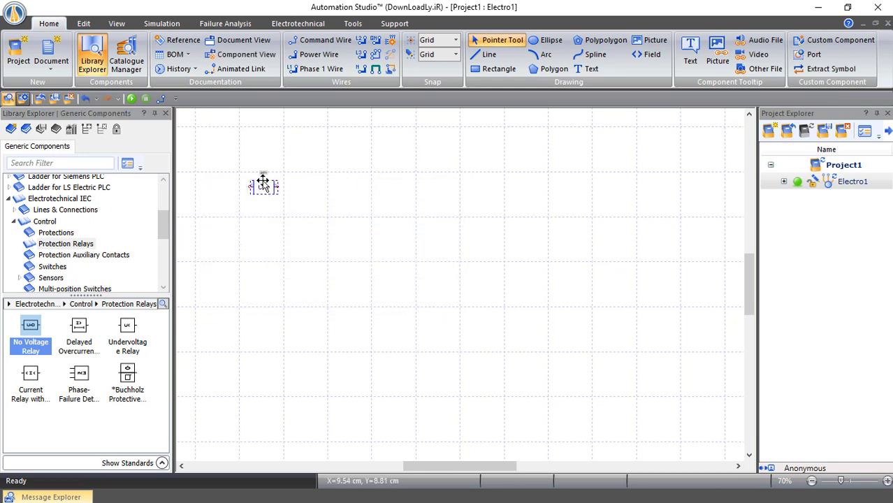
scroll(262, 180, "up", 5)
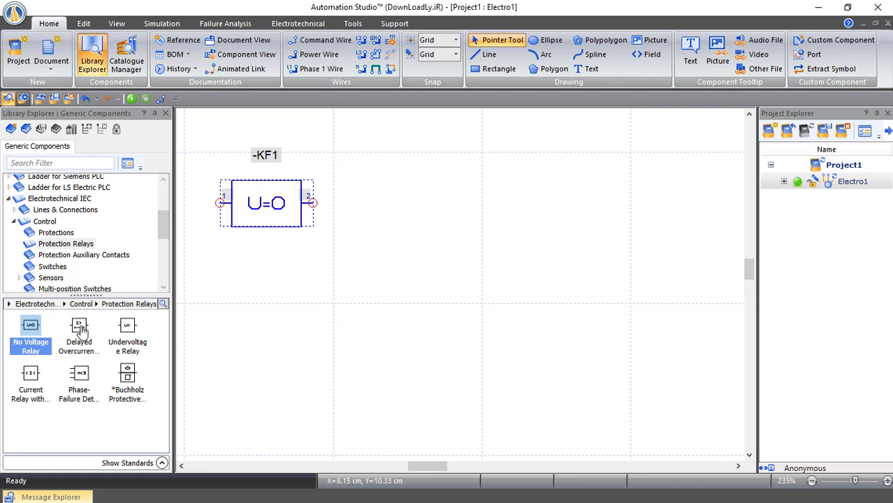
left_click_drag(80, 332, 419, 171)
key("Return")
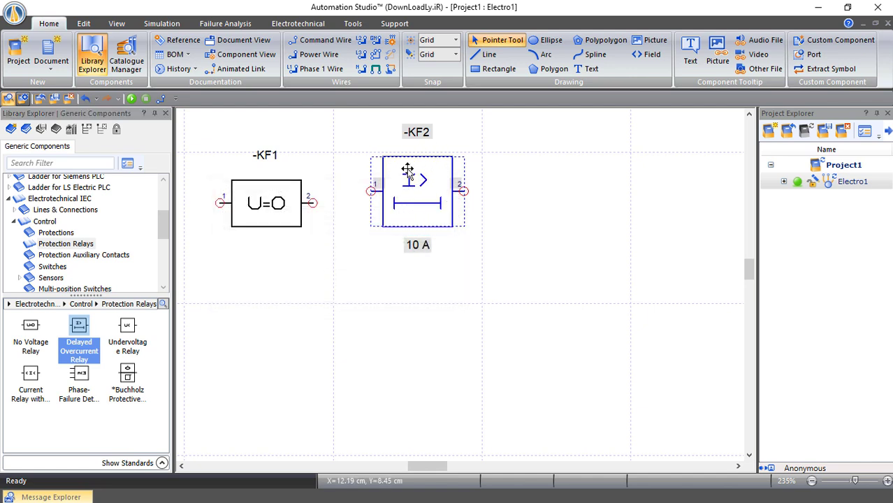
left_click_drag(130, 334, 564, 166)
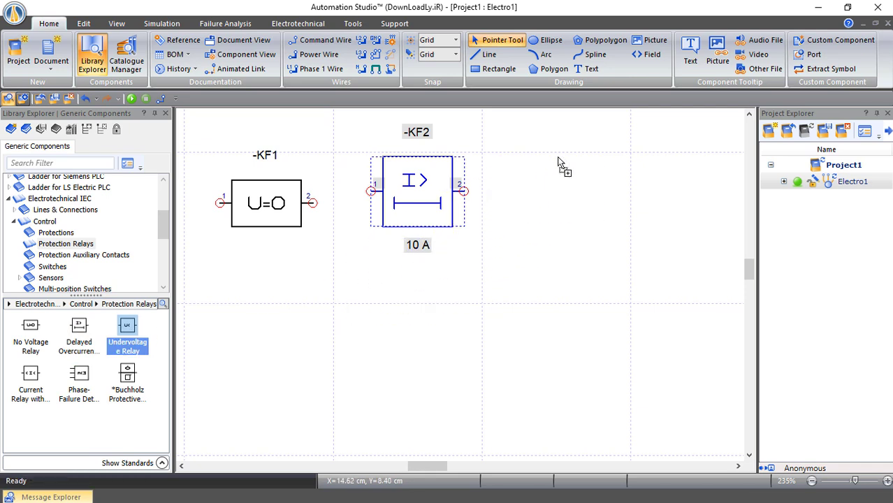
left_click(446, 190)
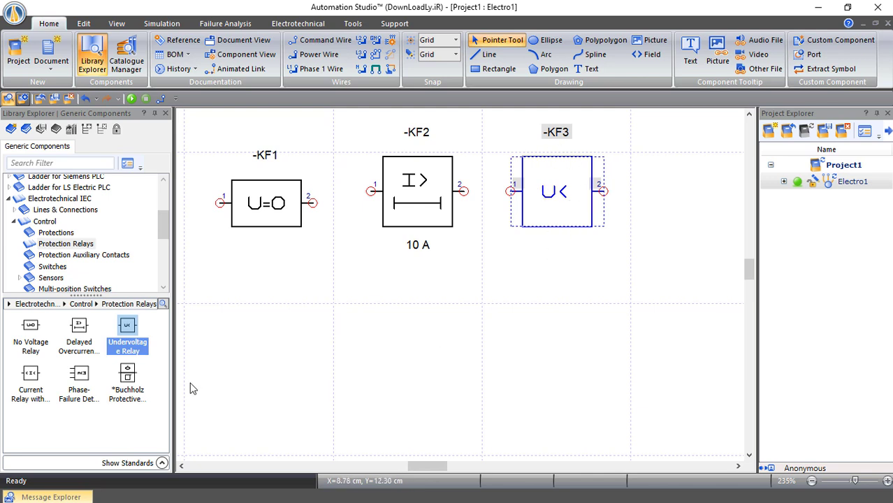
Place a Max/Min current relay (KF4), a Phase-Failure Detection relay (KF5) and a Buchholz relay (BU1) in a row
left_click_drag(32, 374, 290, 287)
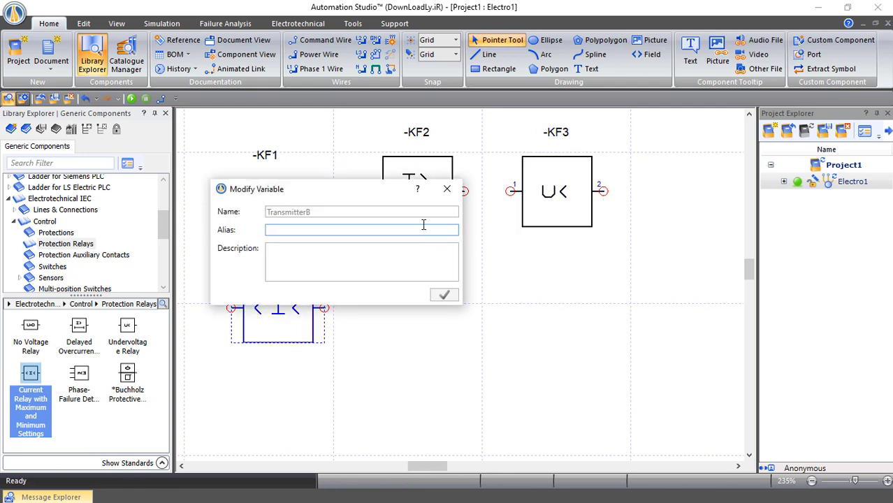
left_click(448, 188)
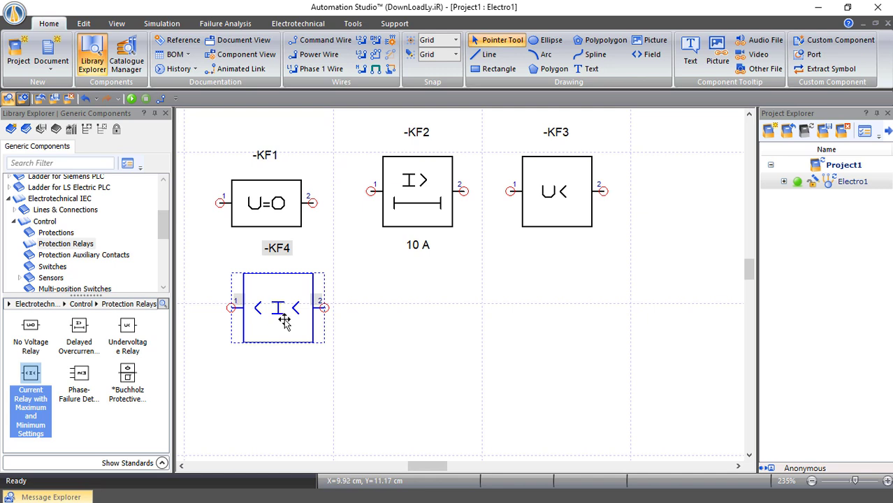
left_click_drag(79, 376, 461, 282)
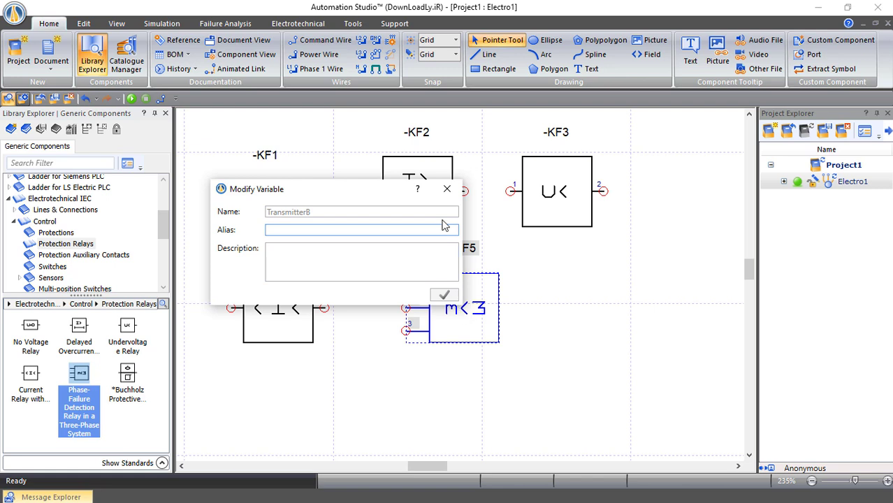
left_click(447, 189)
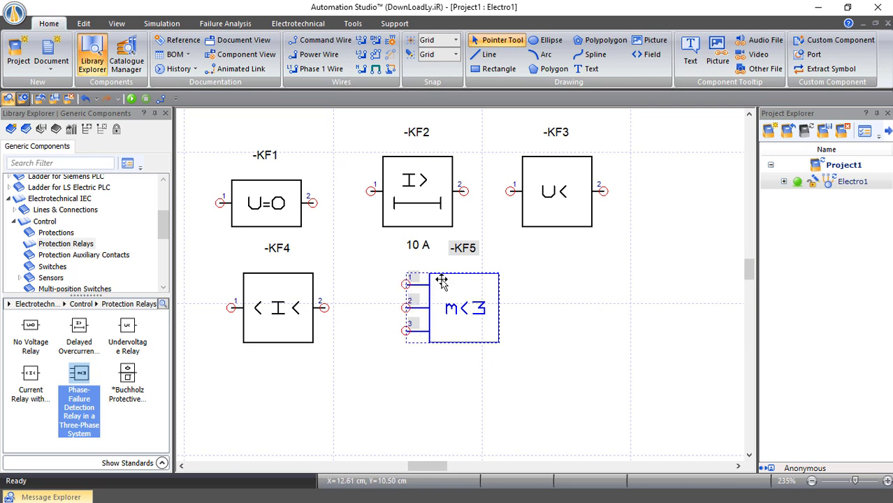
left_click_drag(128, 373, 598, 279)
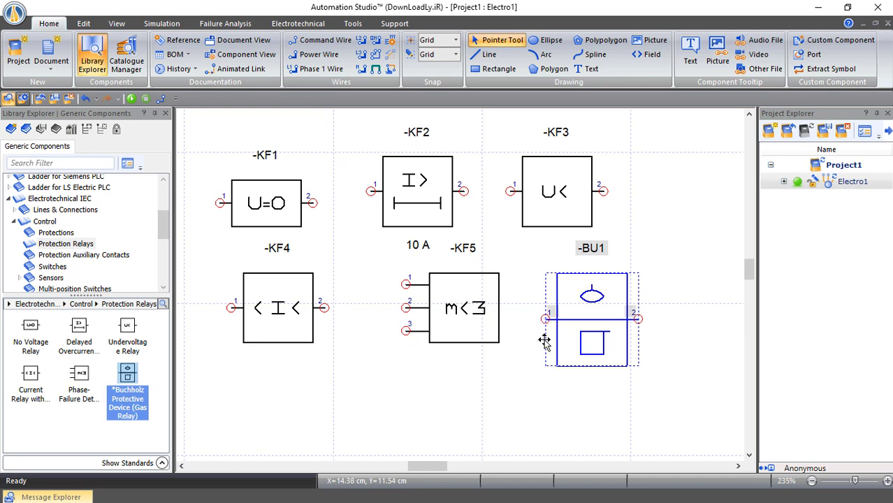
left_click(512, 414)
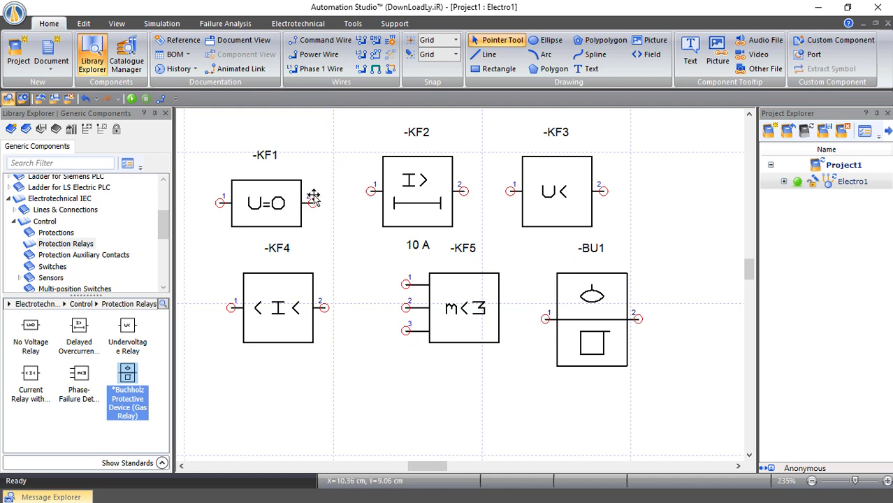
double_click(583, 192)
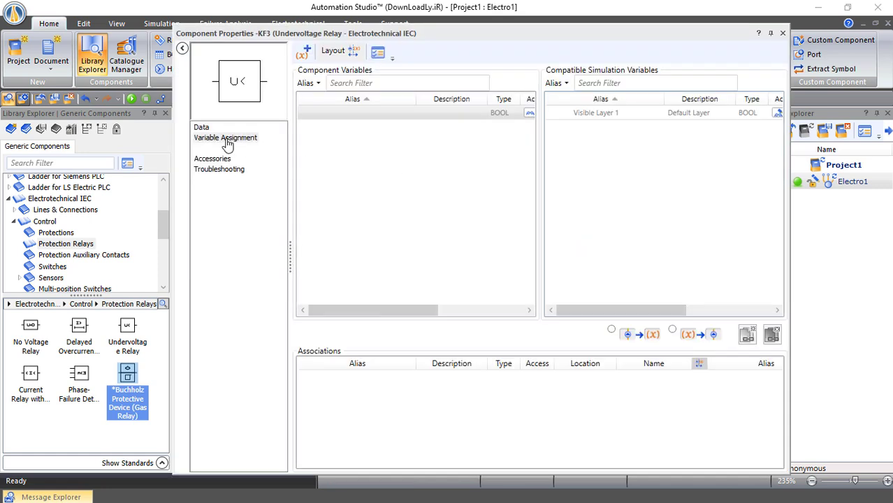
left_click(204, 129)
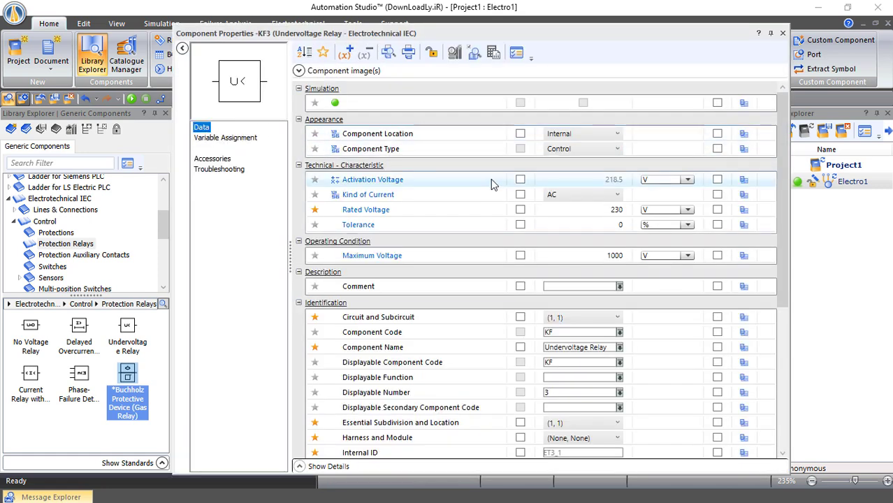
mouse_move(381, 180)
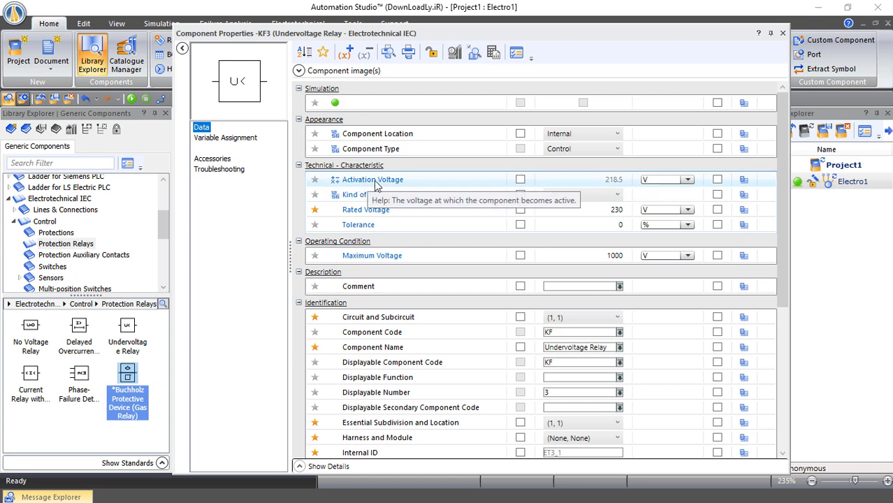
mouse_move(368, 216)
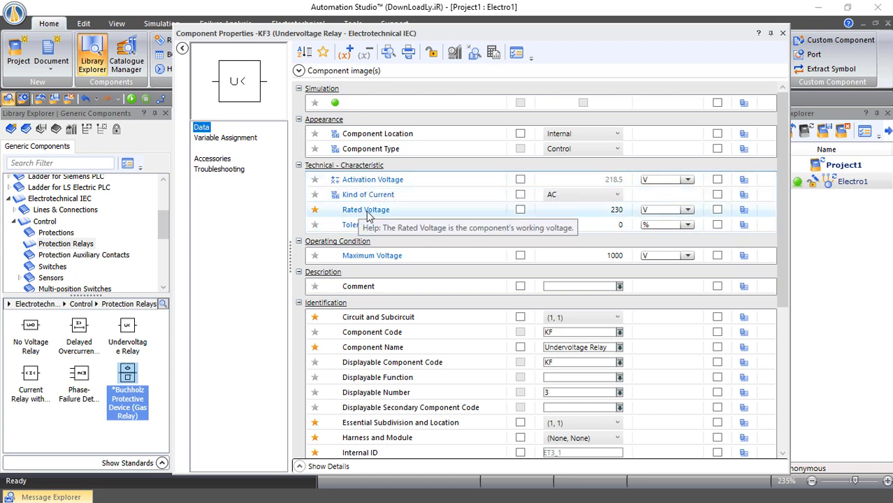
mouse_move(410, 217)
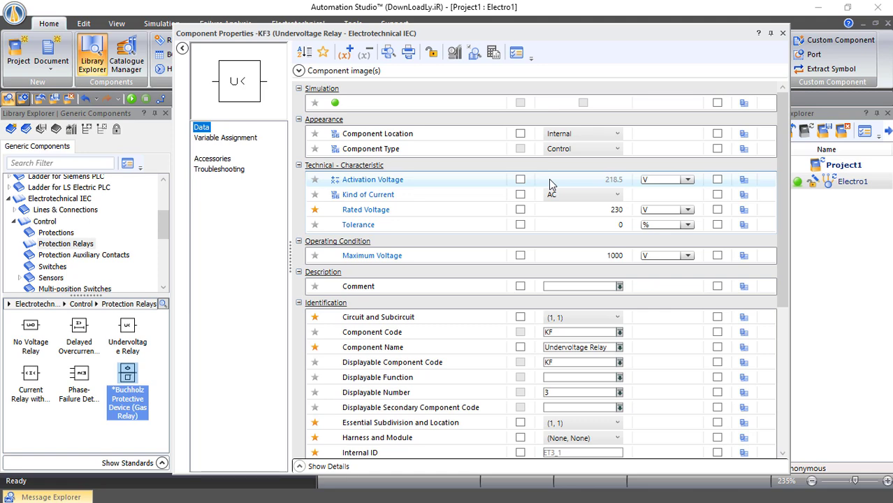
left_click(783, 33)
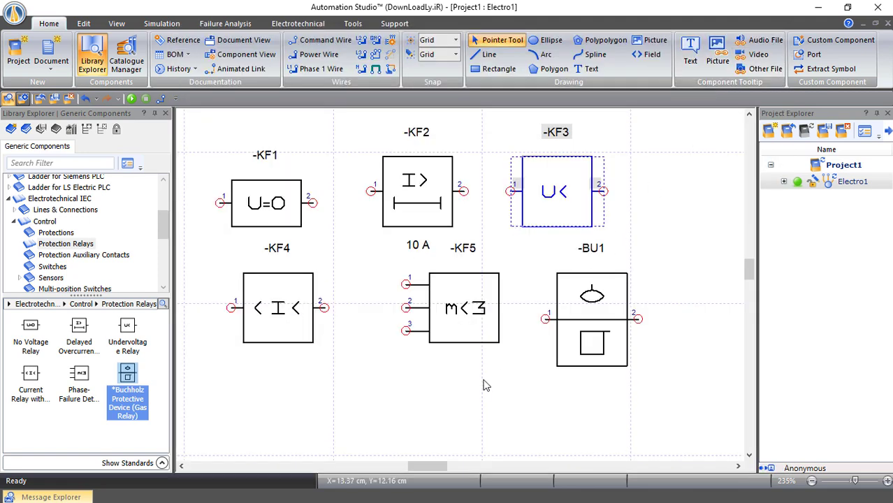
left_click(378, 360)
double_click(277, 306)
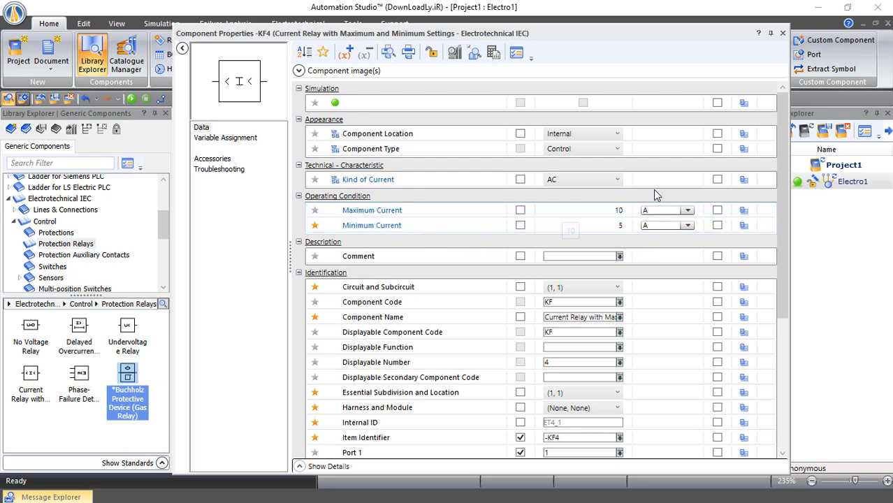
left_click(783, 34)
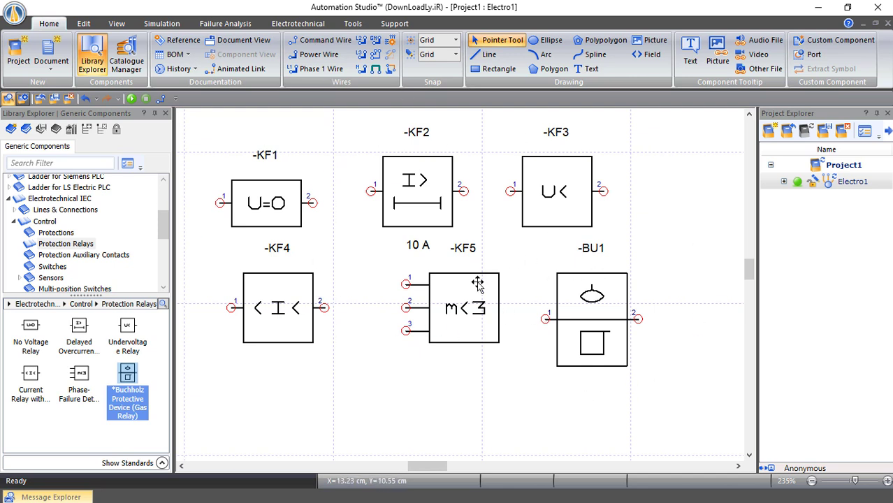
Place a normally open auxiliary contact KFNO1 and a normally closed contact KNC1 below the relays
left_click(84, 255)
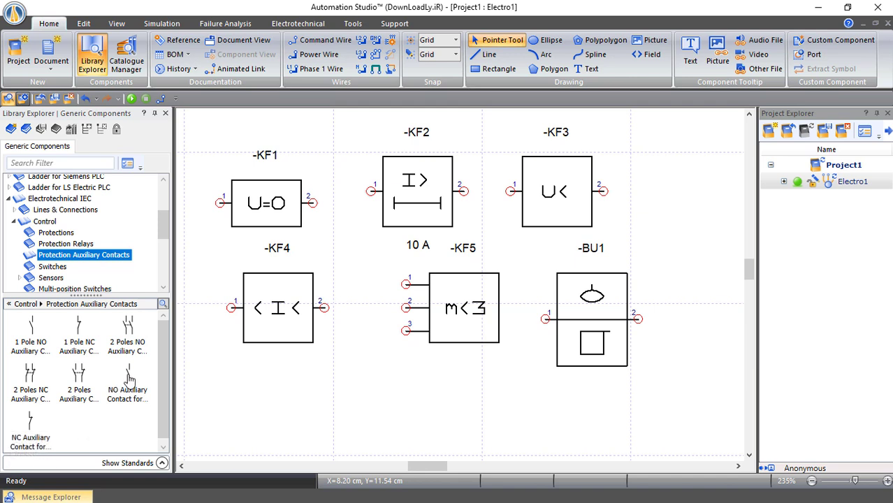
left_click_drag(121, 381, 187, 420)
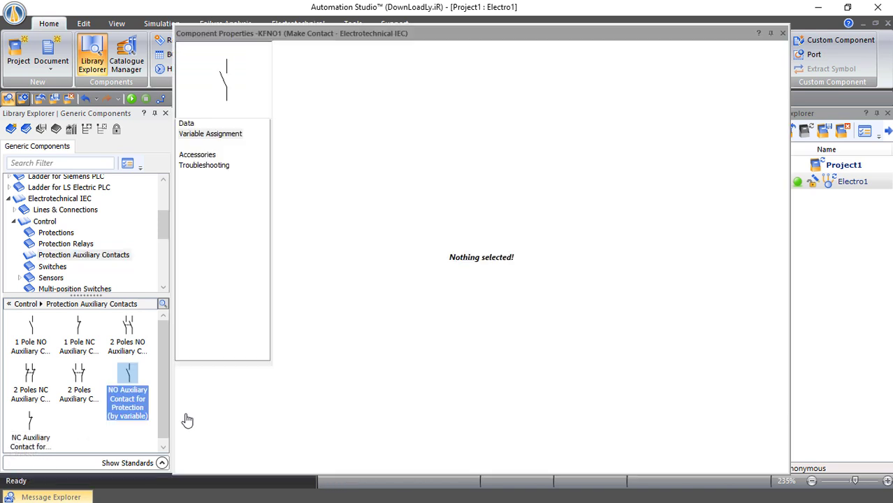
left_click(782, 34)
left_click_drag(30, 423, 389, 381)
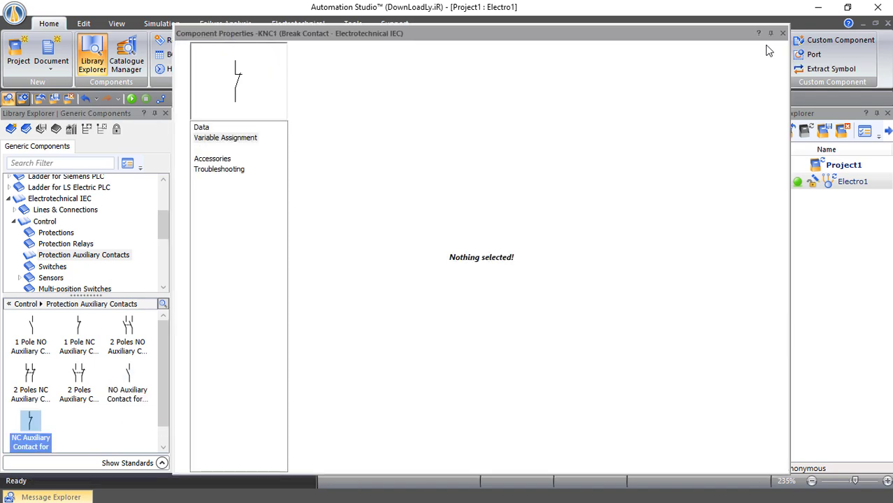
left_click(782, 34)
Review the component properties of phase-failure relay KF5
left_click(447, 435)
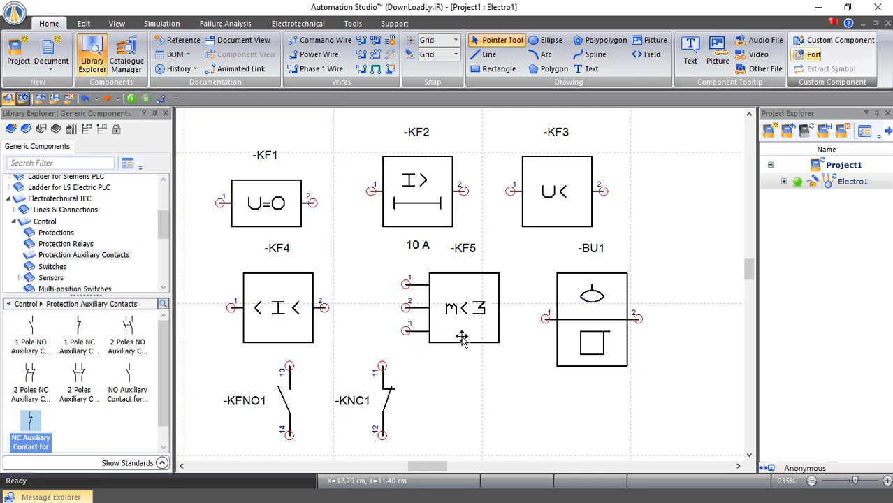
double_click(452, 297)
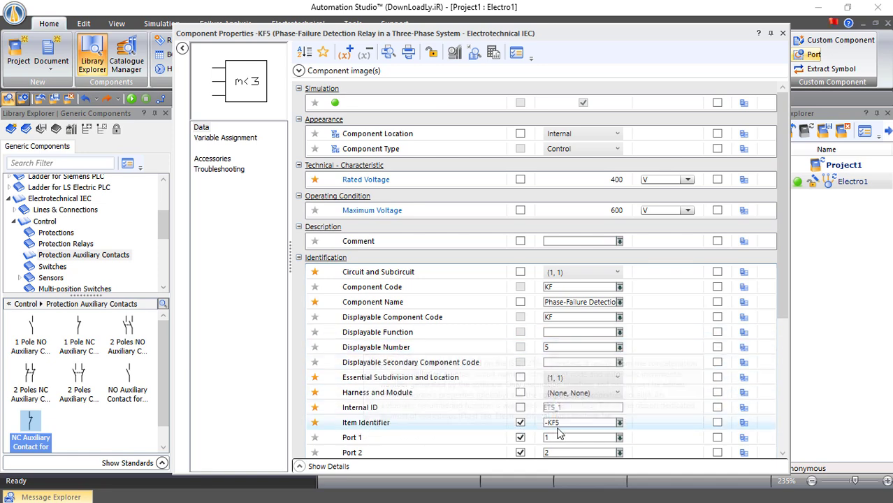
left_click(783, 33)
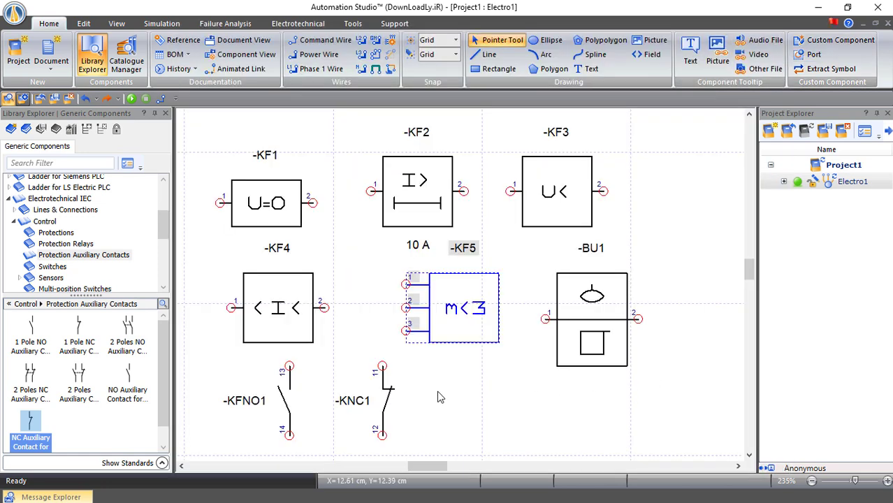
Link break contact KNC1's input to relay KF5 in Variable Assignment, relabelling it -KF5
double_click(386, 398)
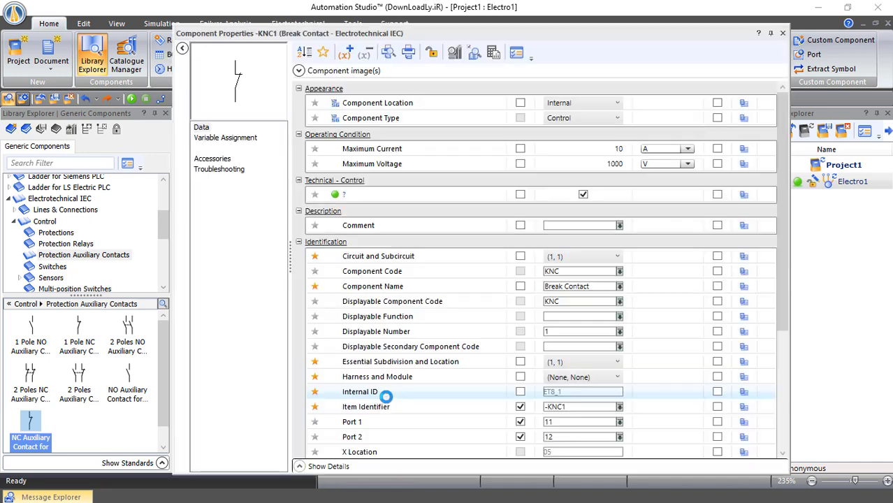
left_click(227, 139)
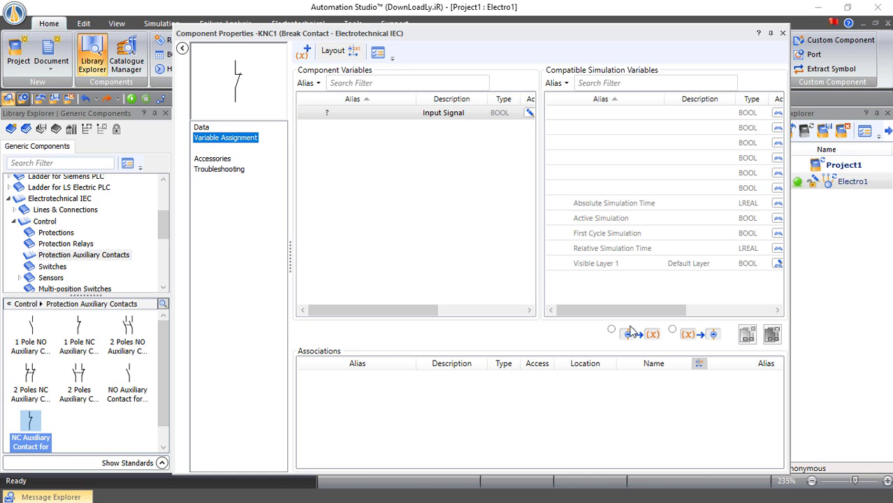
left_click_drag(612, 311, 688, 312)
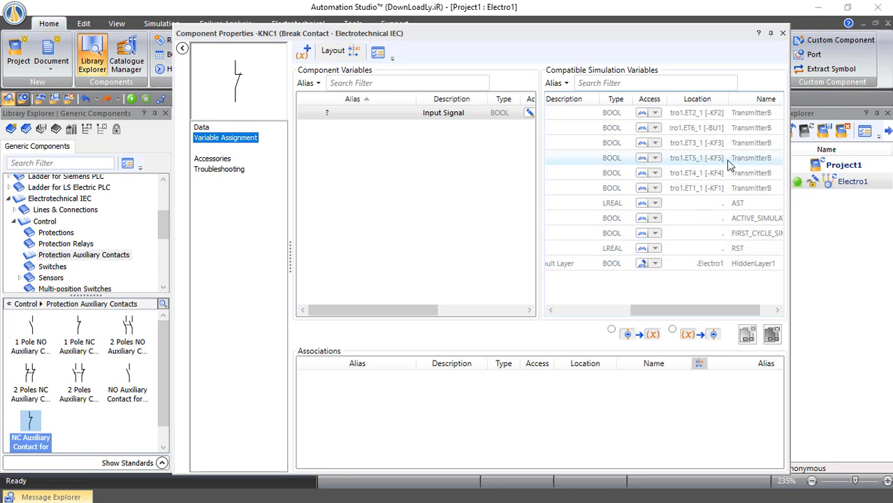
right_click(589, 165)
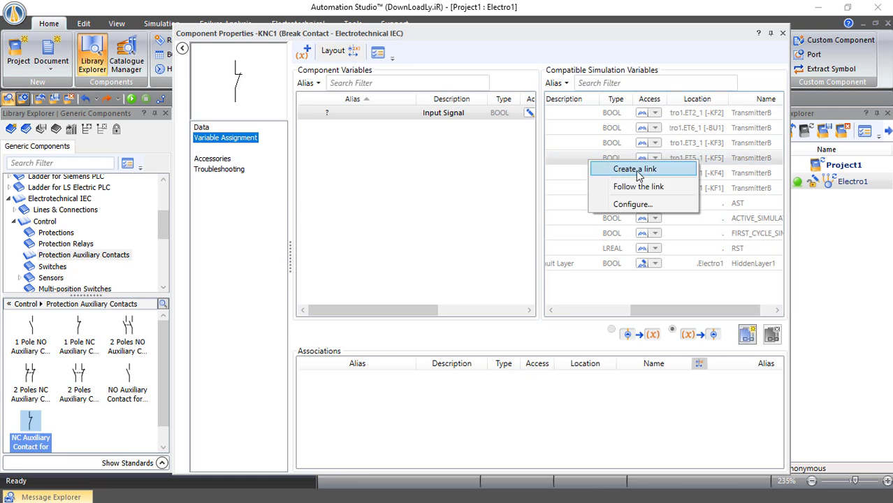
left_click(606, 175)
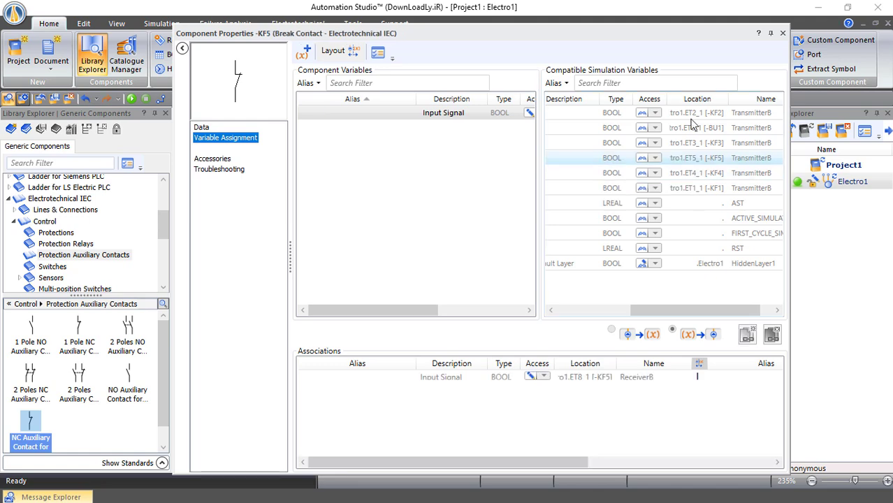
left_click(782, 33)
left_click(583, 412)
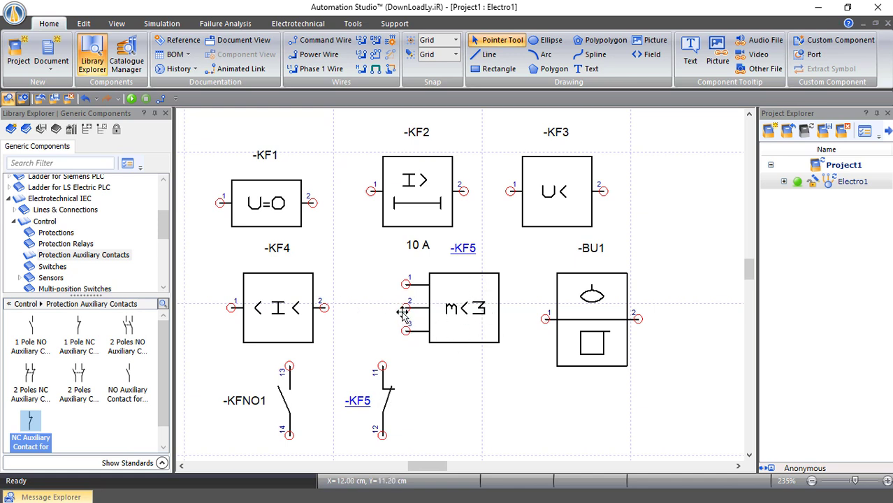
left_click(132, 98)
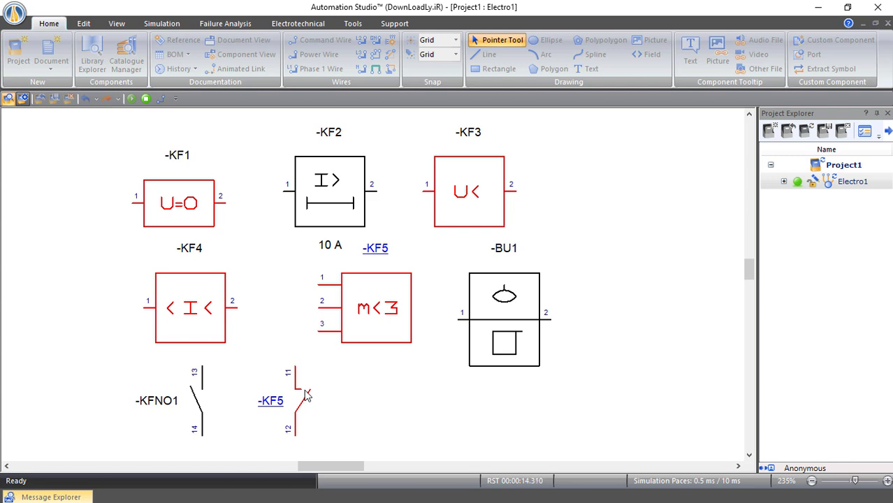
left_click(145, 97)
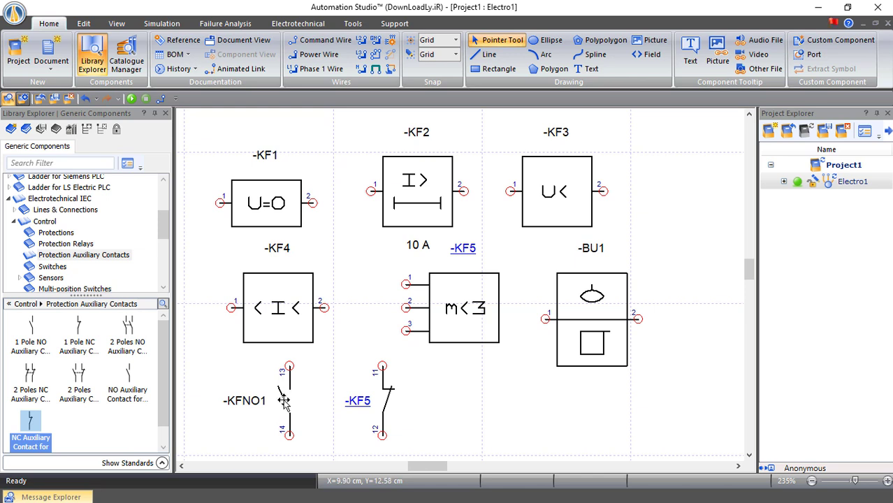
Review the data properties of undervoltage relay KF3
double_click(556, 194)
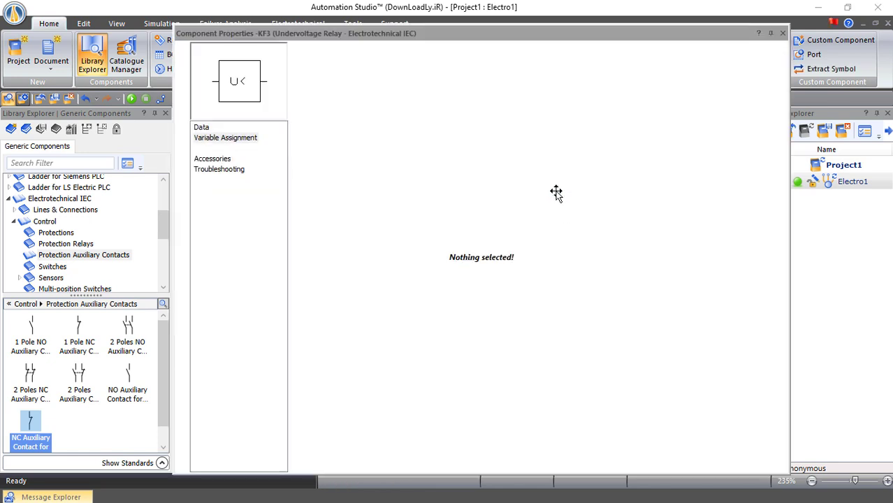
left_click(207, 130)
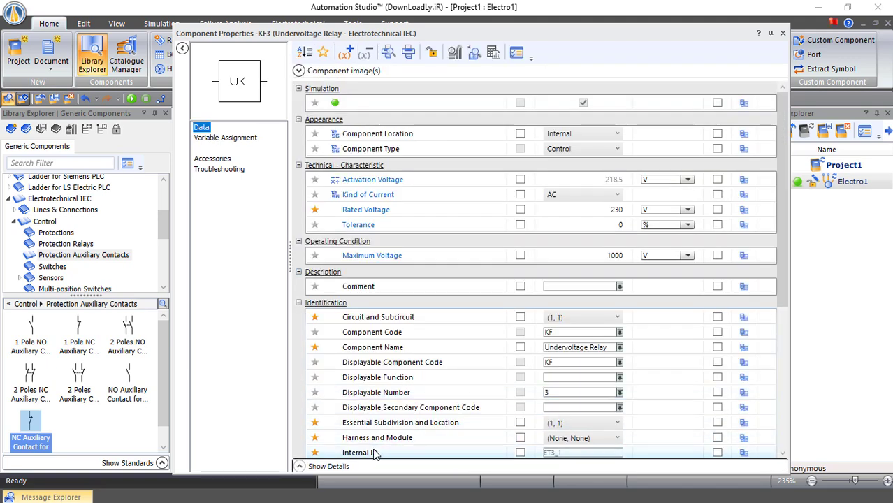
scroll(378, 422, "down", 1)
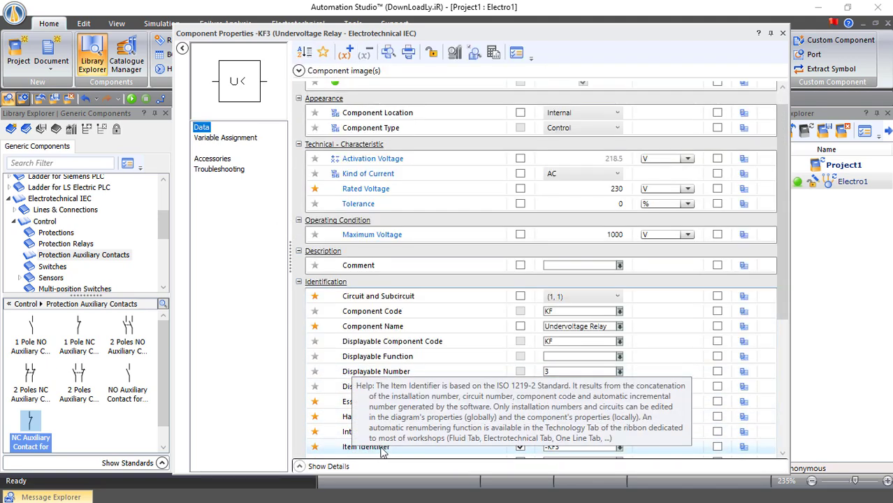
left_click(783, 32)
Link make contact KFNO1's input to relay KF3 in Variable Assignment, relabelling it -KF3
left_click(480, 404)
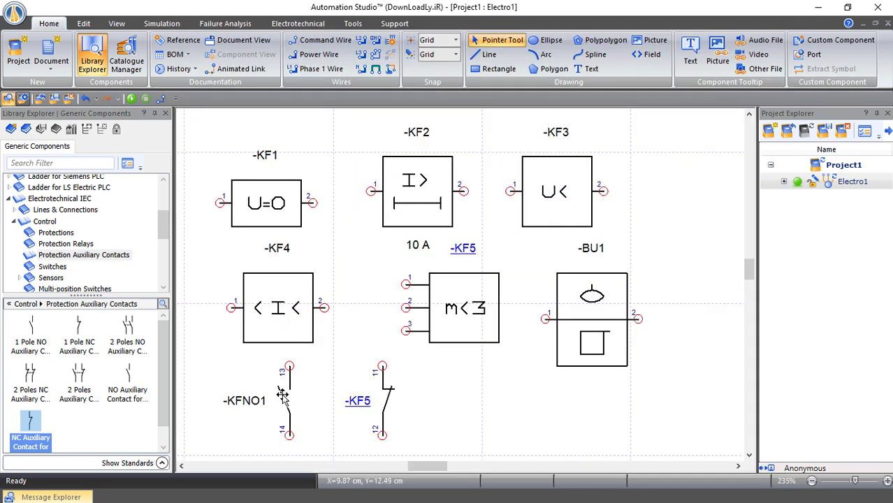
double_click(283, 396)
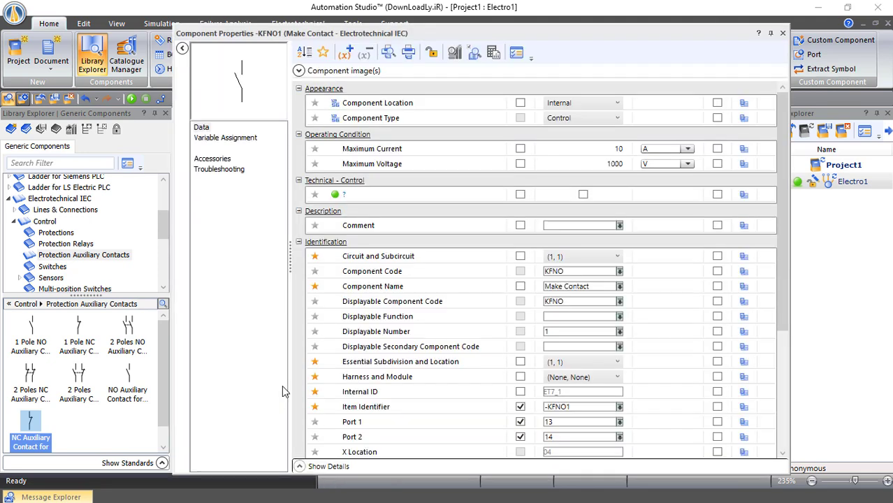
left_click(215, 143)
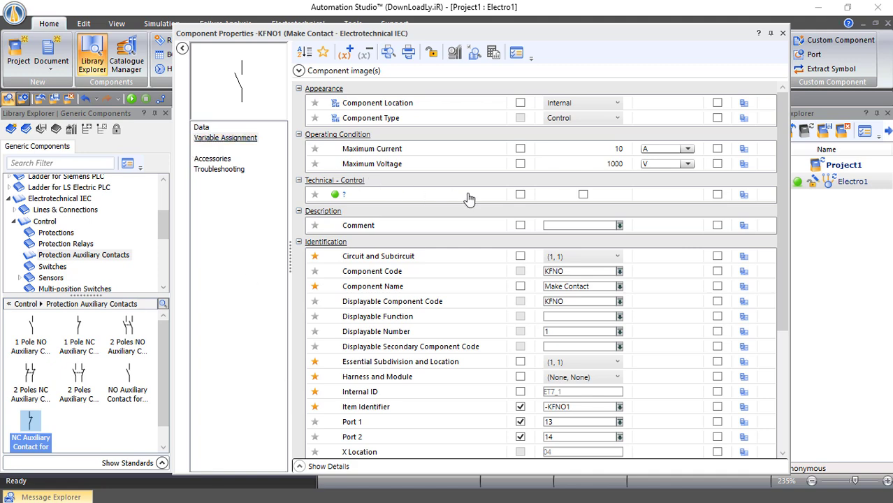
left_click_drag(654, 310, 739, 318)
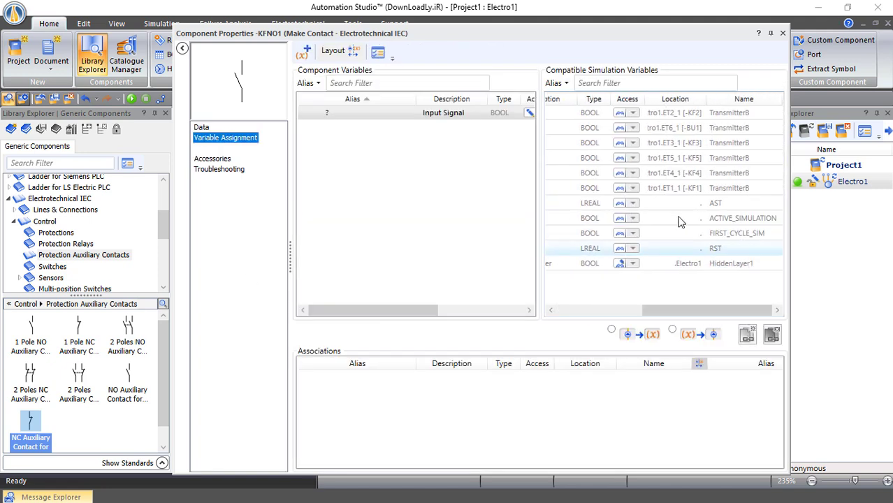
right_click(568, 147)
left_click(607, 150)
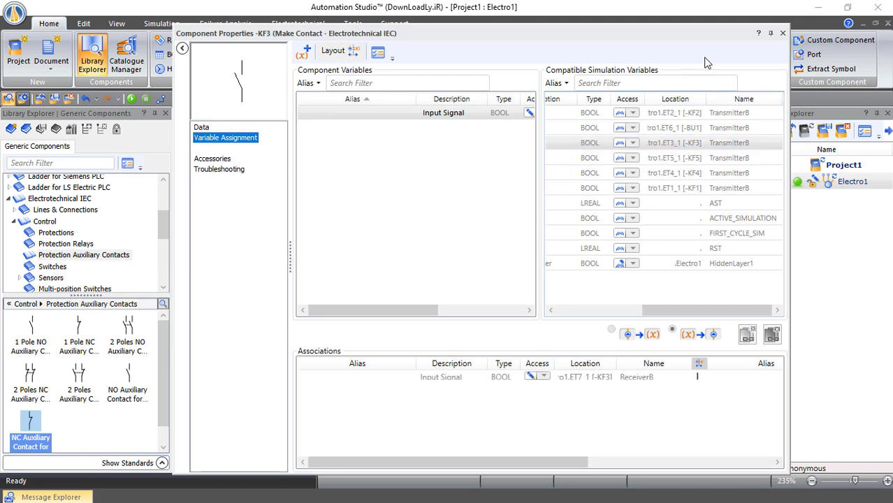
left_click(783, 34)
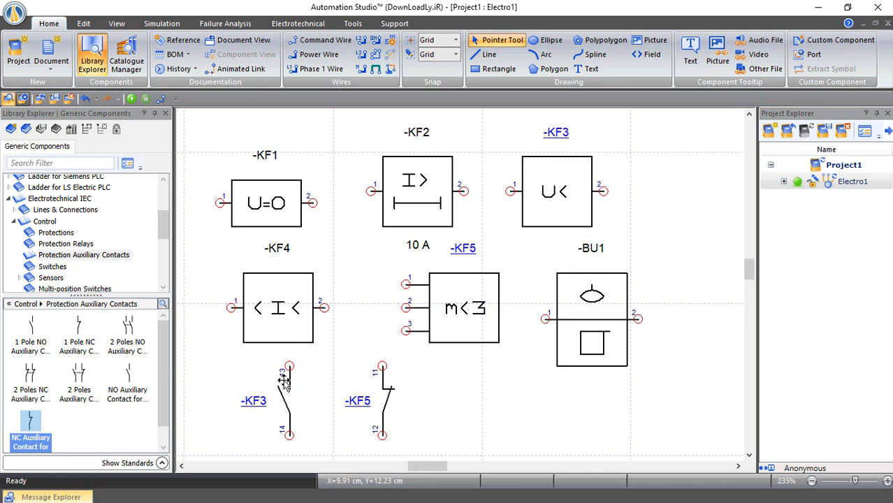
left_click(132, 99)
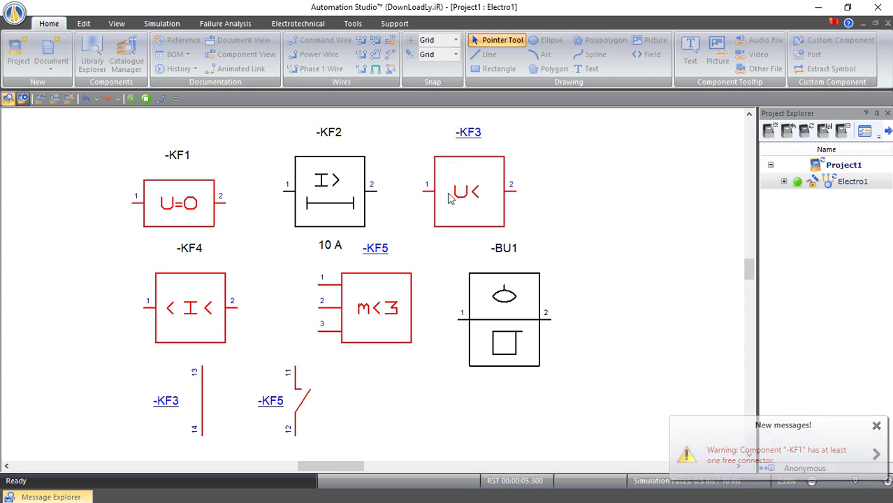
left_click(146, 98)
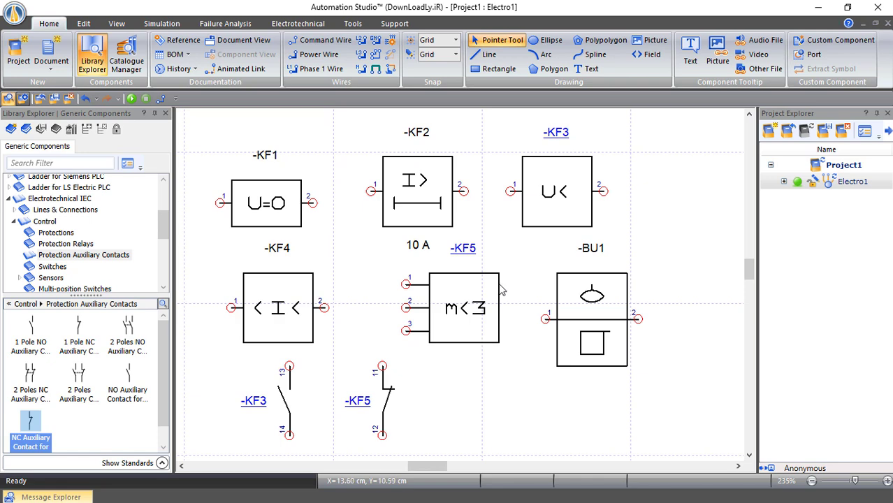
Delete everything on the diagram and place a 400 V 3-Phase Source -GAA1 at the top left
left_click_drag(677, 458, 195, 124)
key("Delete")
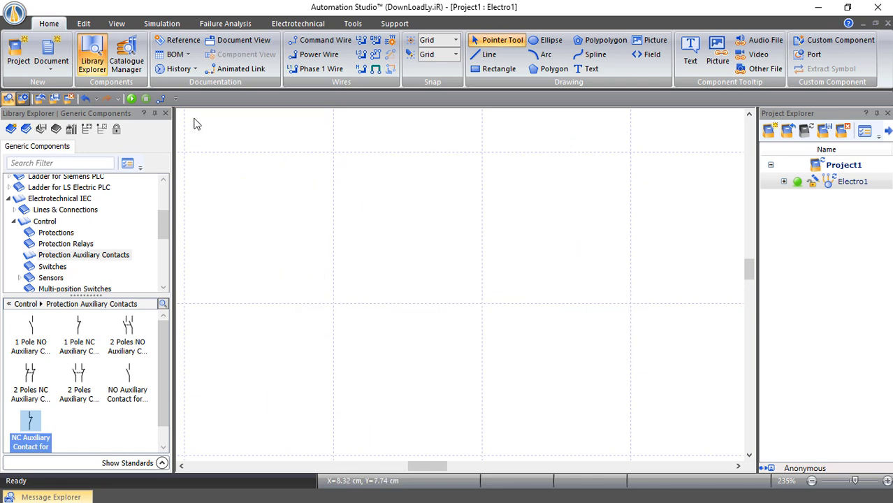
left_click(13, 220)
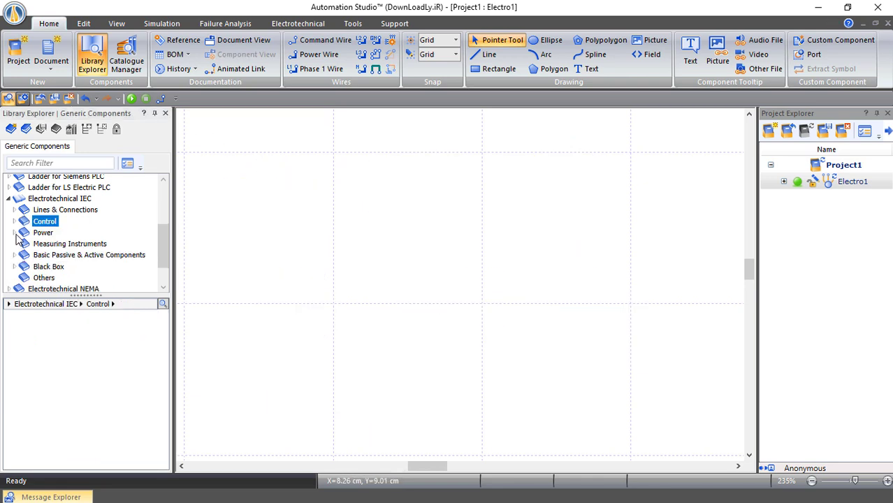
left_click(13, 232)
left_click(19, 243)
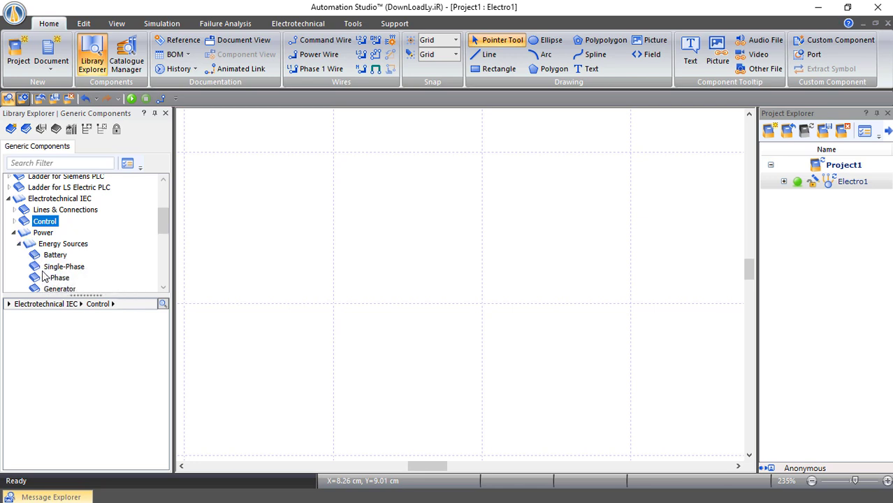
left_click(55, 277)
left_click_drag(30, 328, 280, 133)
left_click_drag(335, 153, 336, 153)
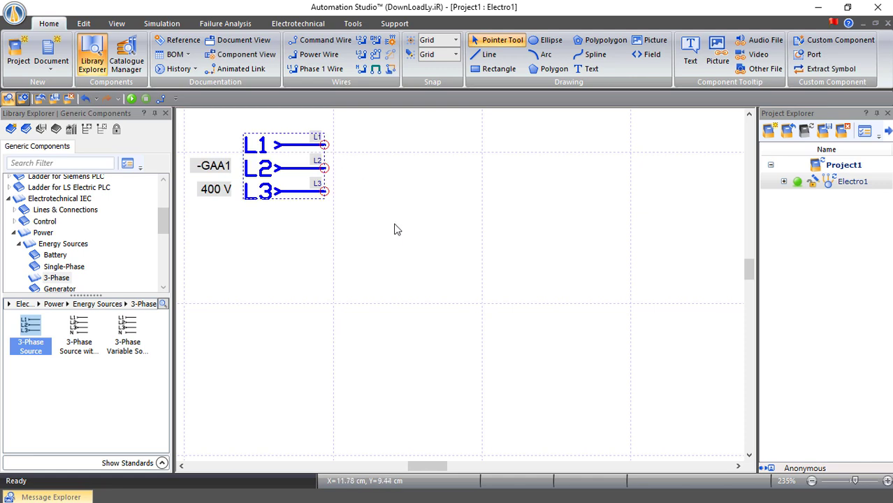
left_click(394, 231)
Place a three-pole circuit breaker -QA1 below the supply
left_click(19, 244)
scroll(48, 259, "down", 1)
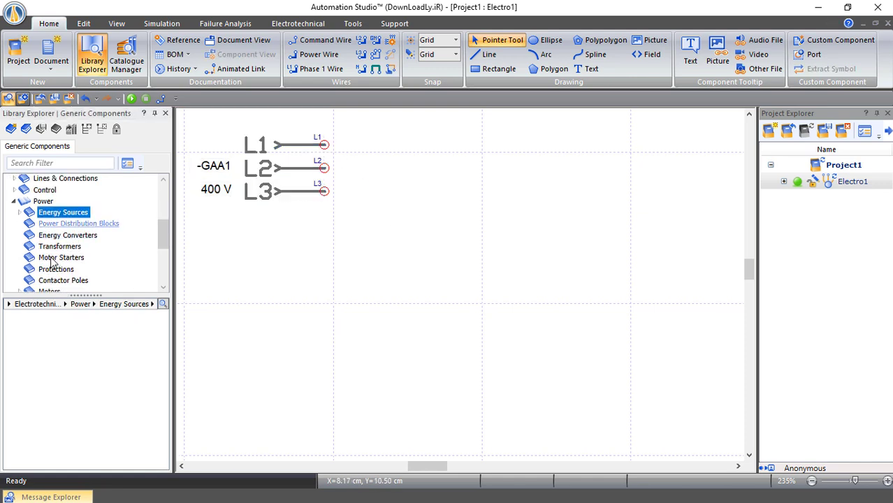
left_click(55, 269)
scroll(49, 366, "down", 4)
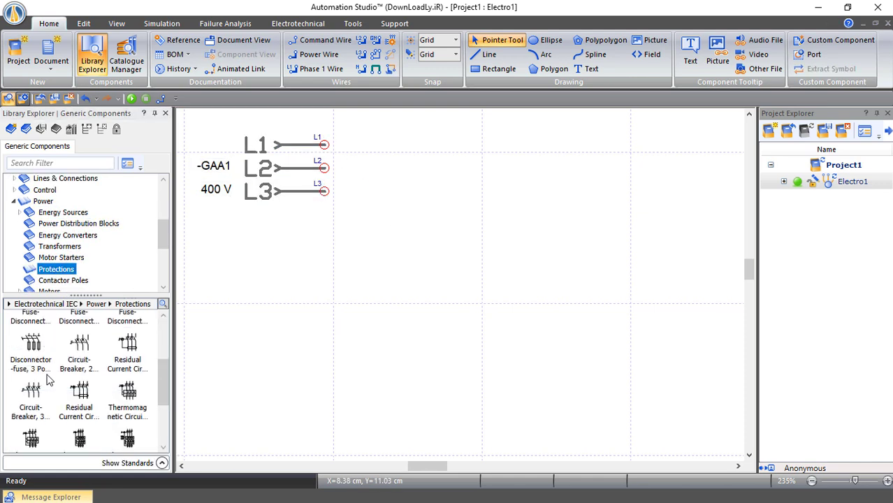
left_click_drag(34, 367, 351, 246)
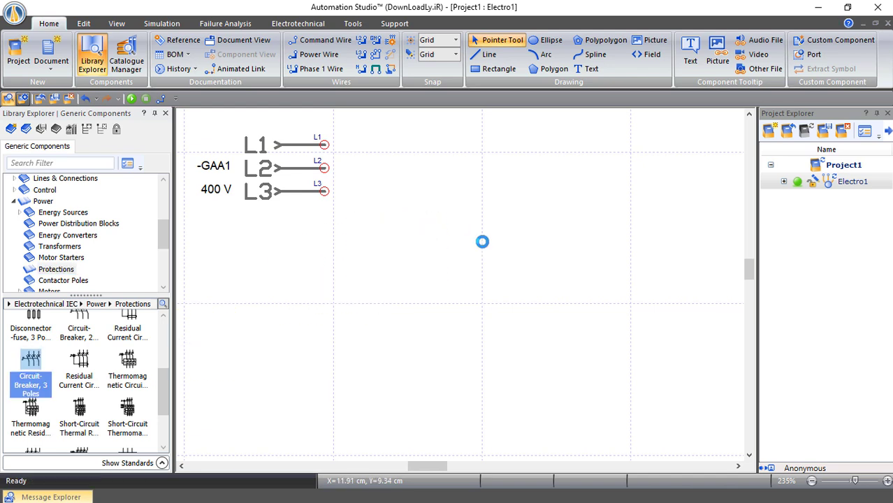
left_click(507, 281)
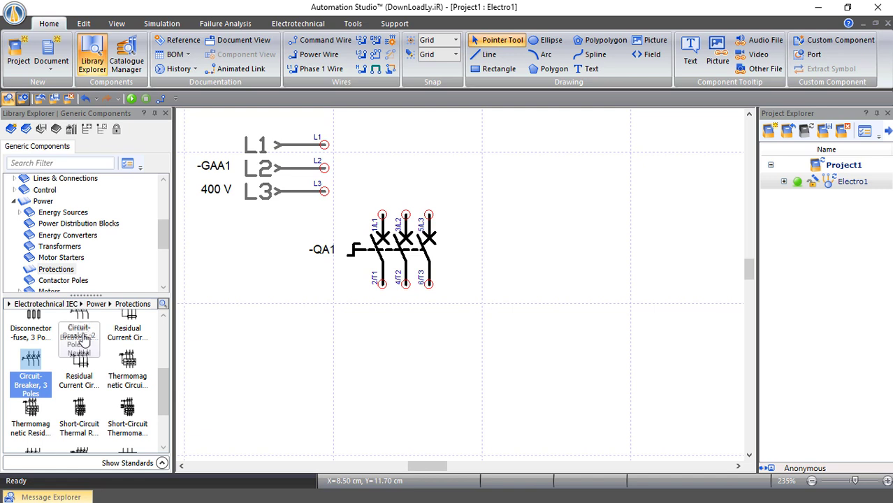
Place a 3 Poles NO contact group -KFNO1 below the breaker
left_click_drag(163, 238, 163, 251)
scroll(75, 222, "down", 1)
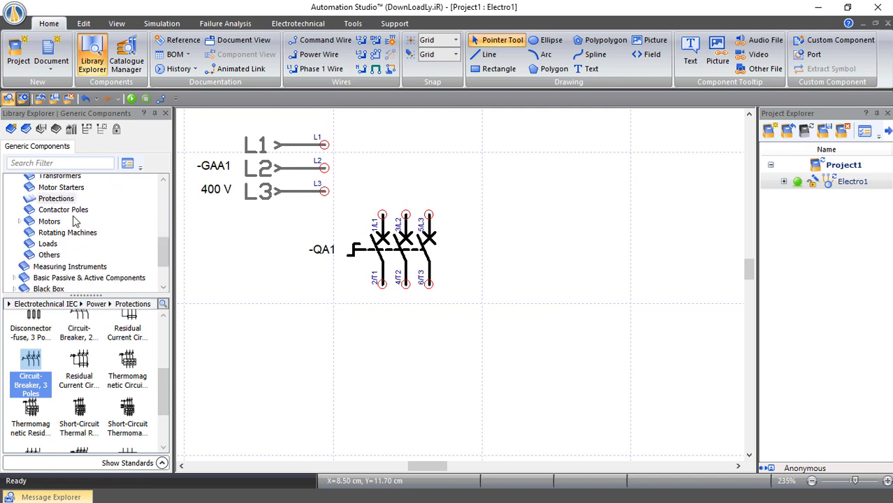
left_click(69, 210)
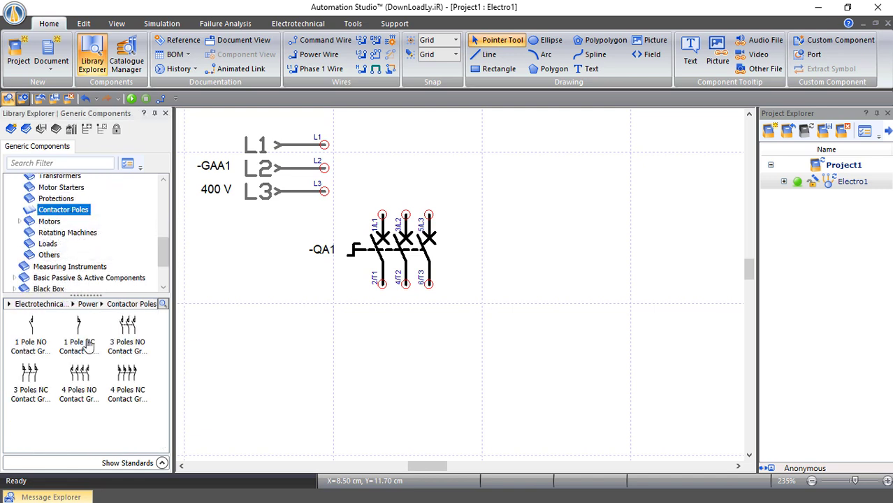
left_click_drag(127, 332, 381, 321)
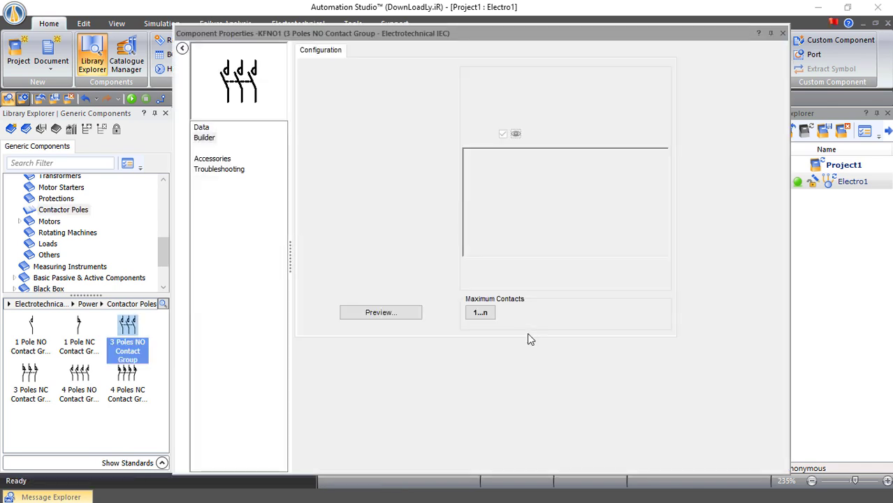
left_click(782, 33)
Place a three-pole thermal relay -FC1 below contact group -KFNO1
left_click(56, 199)
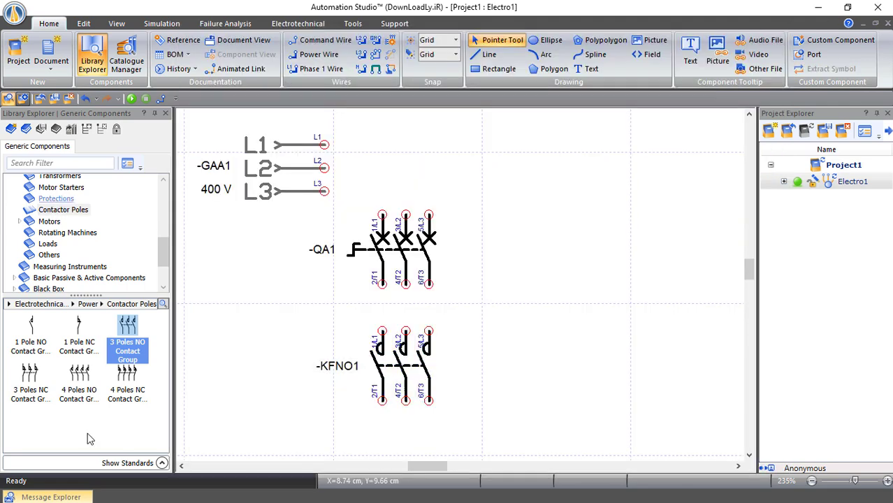
scroll(102, 384, "down", 5)
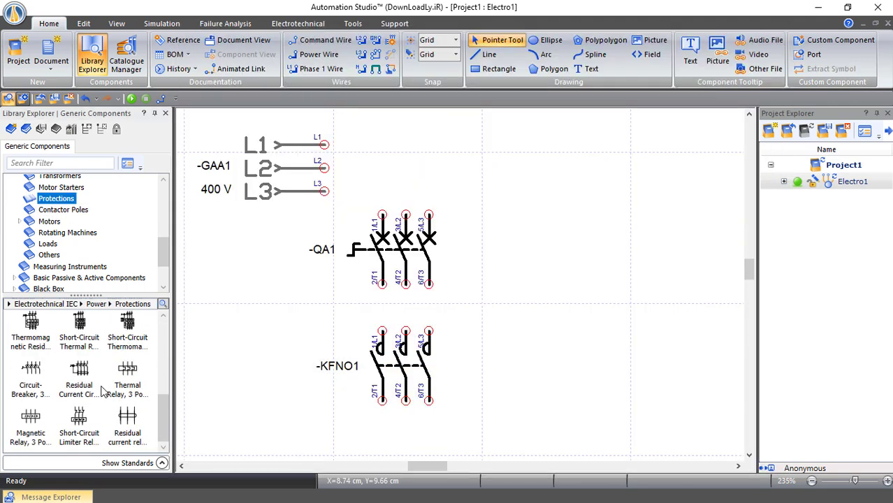
scroll(444, 400, "down", 1)
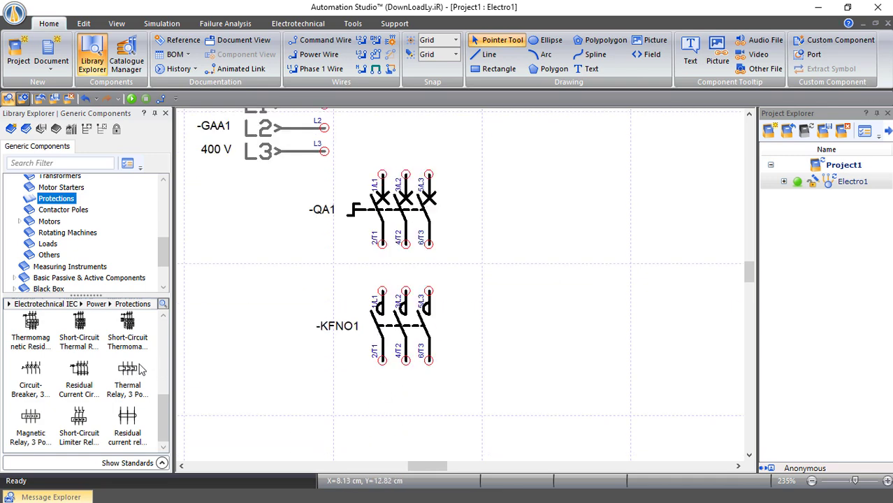
left_click_drag(235, 376, 405, 392)
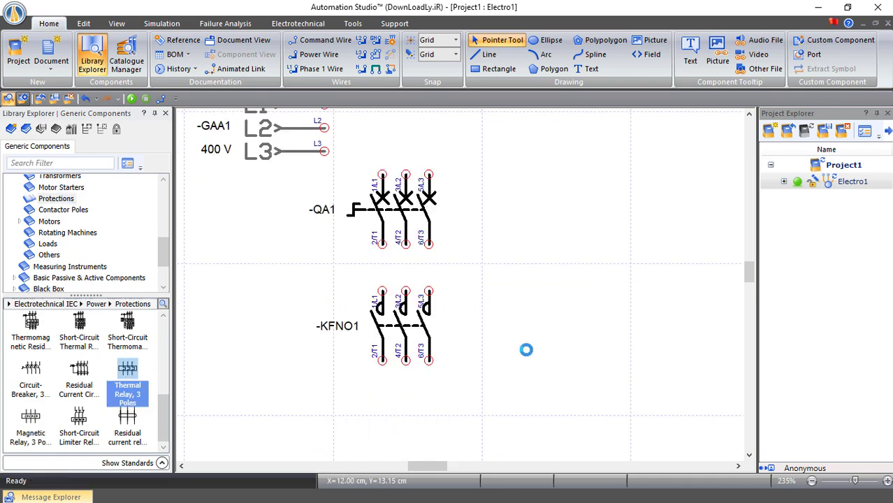
left_click(529, 358)
Place a squirrel-cage three-phase asynchronous motor below -FC1
scroll(529, 358, "down", 2)
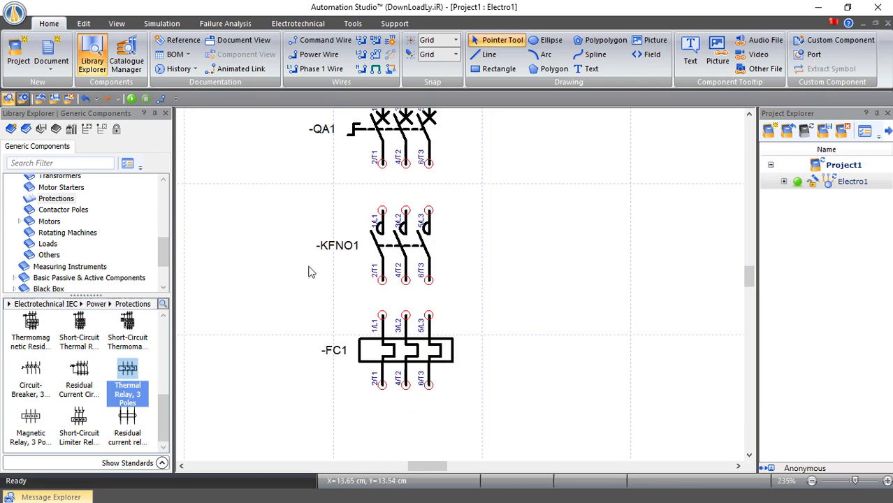
left_click(66, 235)
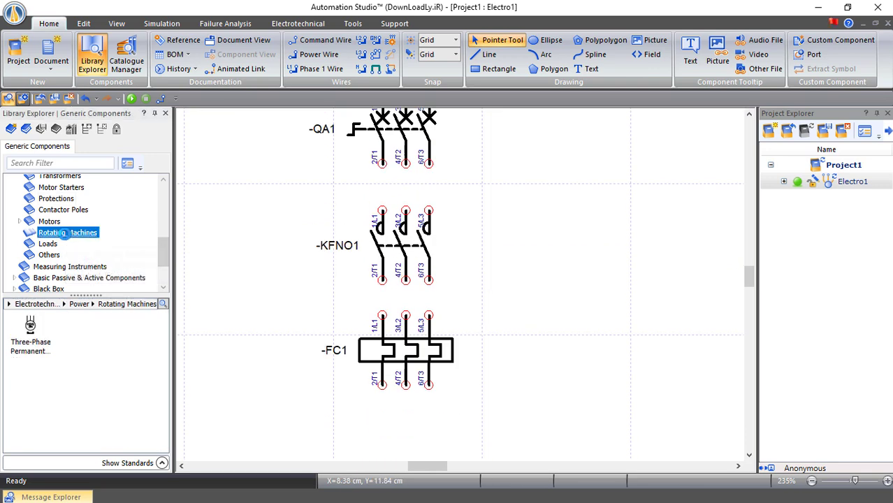
left_click(53, 221)
left_click(21, 222)
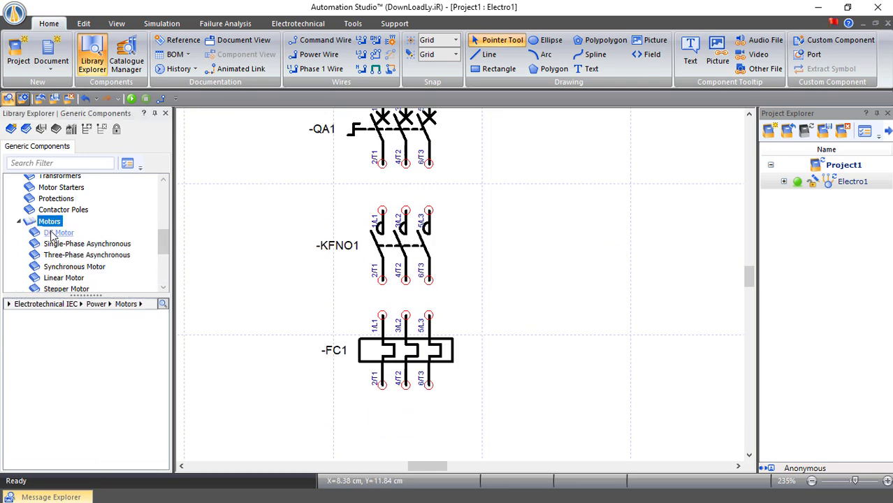
left_click(83, 255)
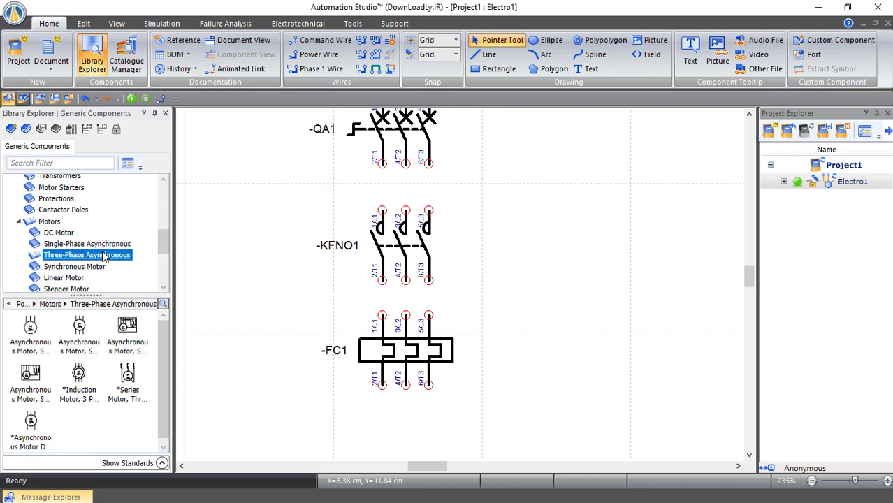
left_click_drag(24, 334, 541, 378)
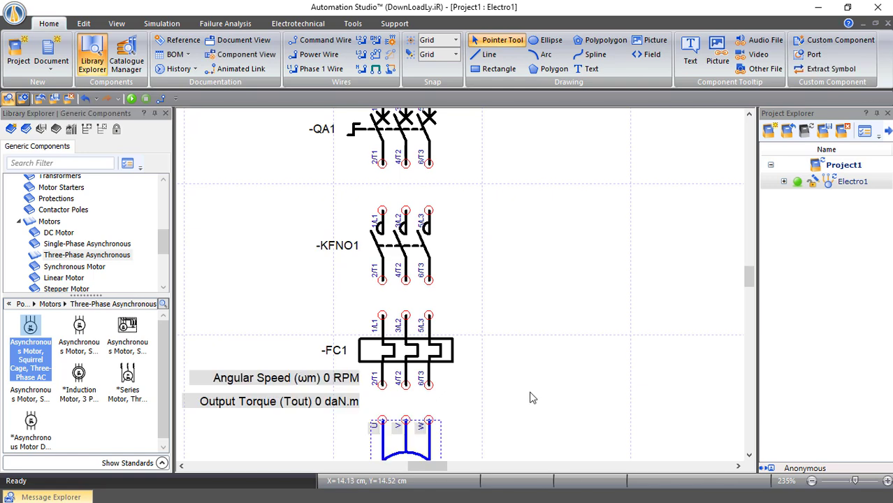
scroll(530, 396, "up", 2)
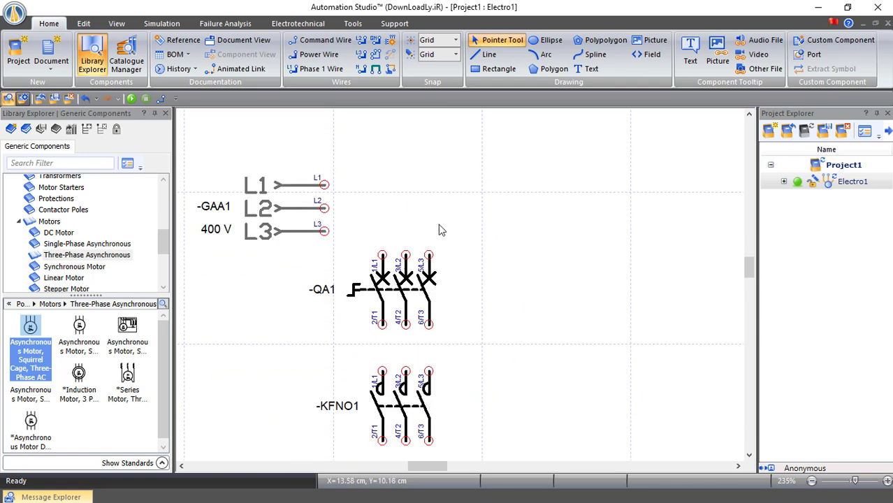
Draw polyphase wires from the L1–L3 supply to -QA1 and from -QA1 to -KFNO1
left_click(375, 54)
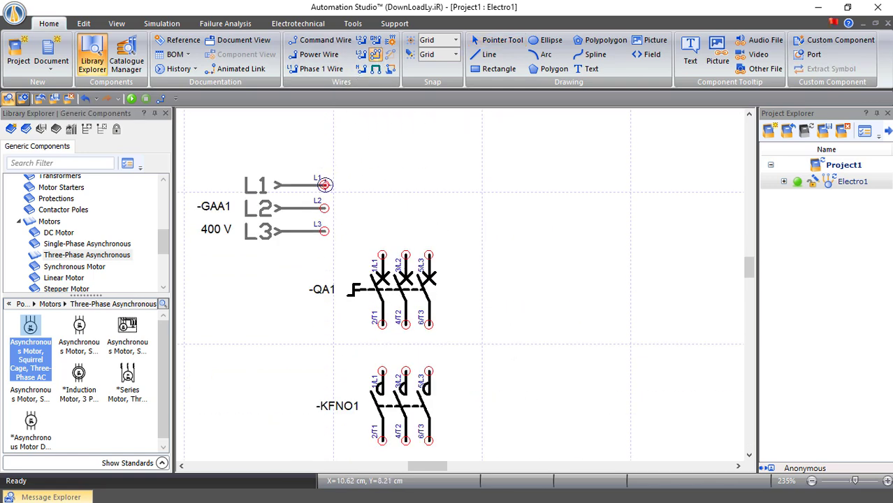
left_click(324, 184)
left_click(383, 254)
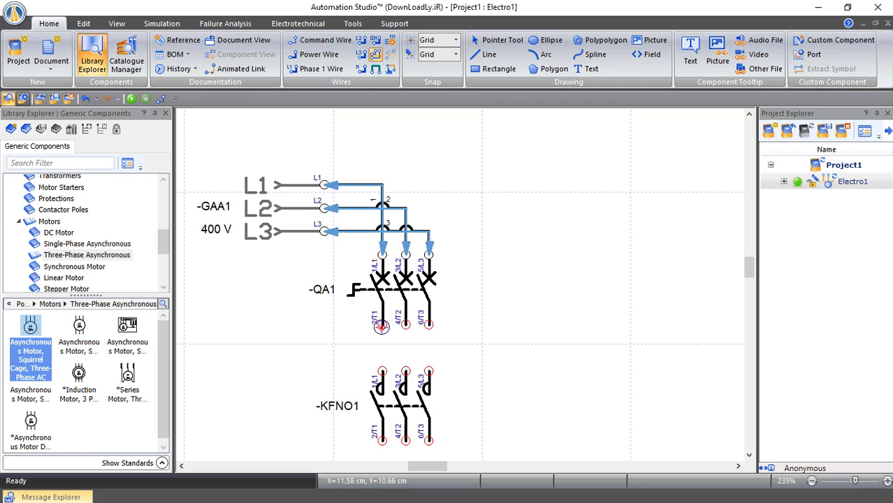
left_click(381, 326)
left_click(382, 371)
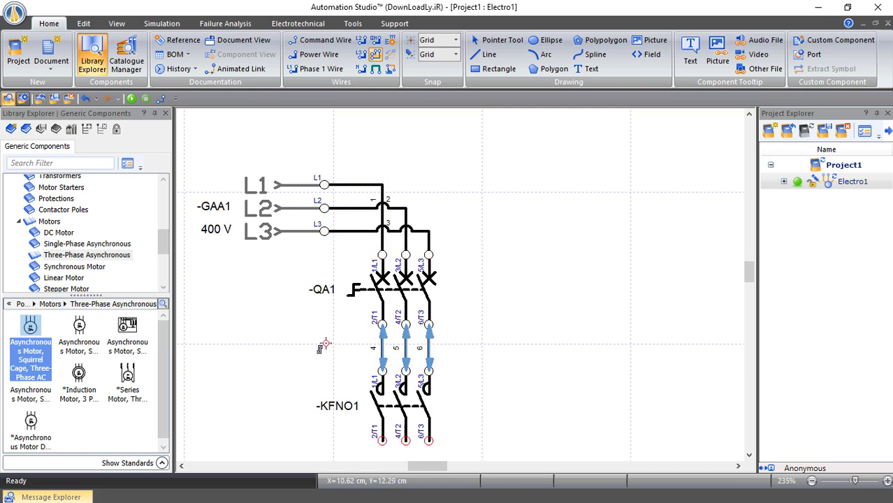
Wire -KFNO1 to -FC1 and -FC1 to the motor's U, V, W terminals
scroll(322, 347, "down", 5)
left_click(383, 241)
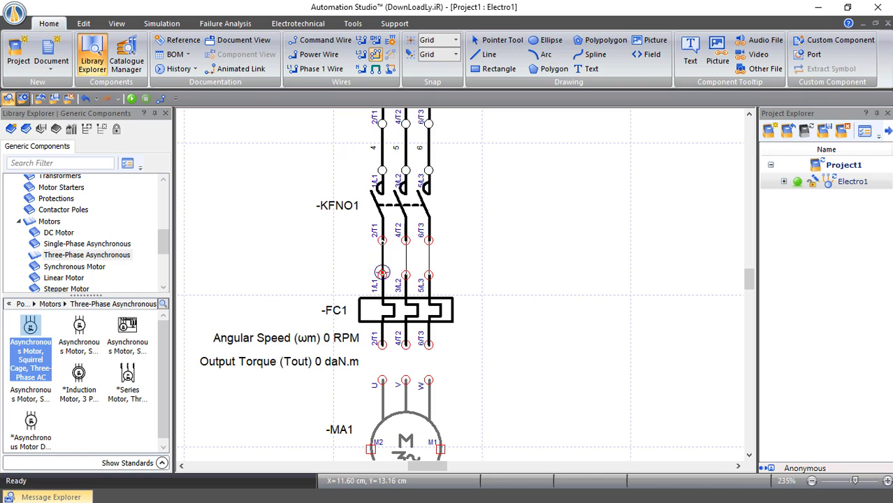
left_click(382, 275)
scroll(318, 289, "down", 2)
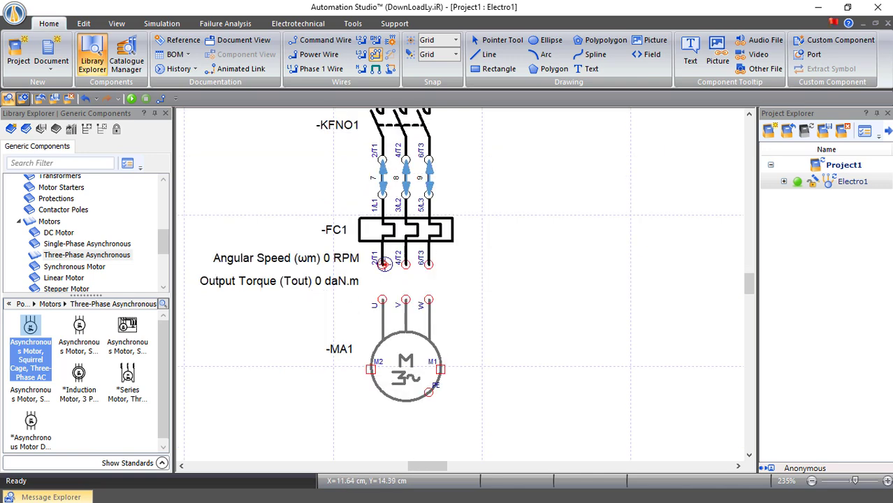
left_click(382, 264)
left_click(382, 300)
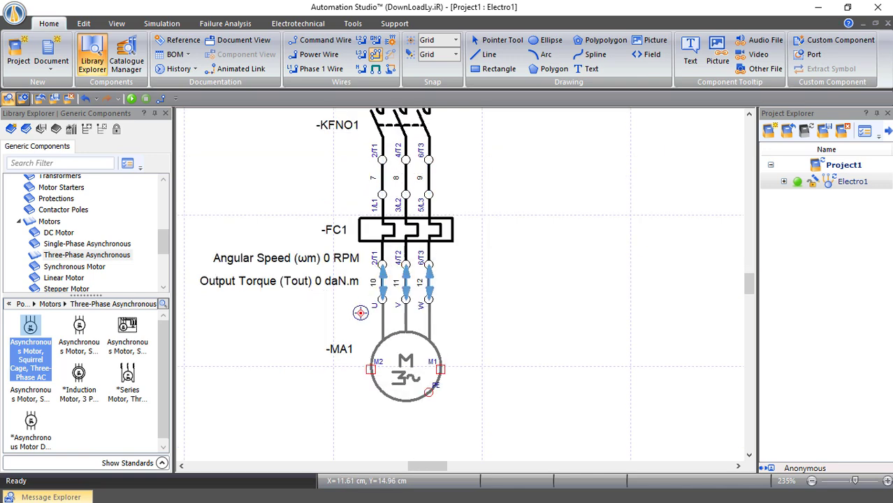
left_click(635, 302)
scroll(654, 303, "up", 6)
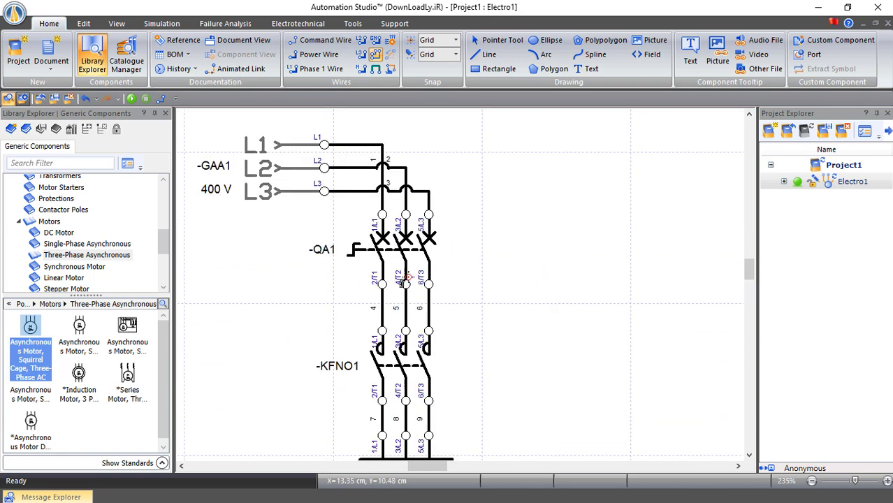
Place a Phase-Failure Detection relay -KF1 from Control > Protection Relays to the right of the supply lines
left_click(21, 221)
scroll(102, 259, "up", 2)
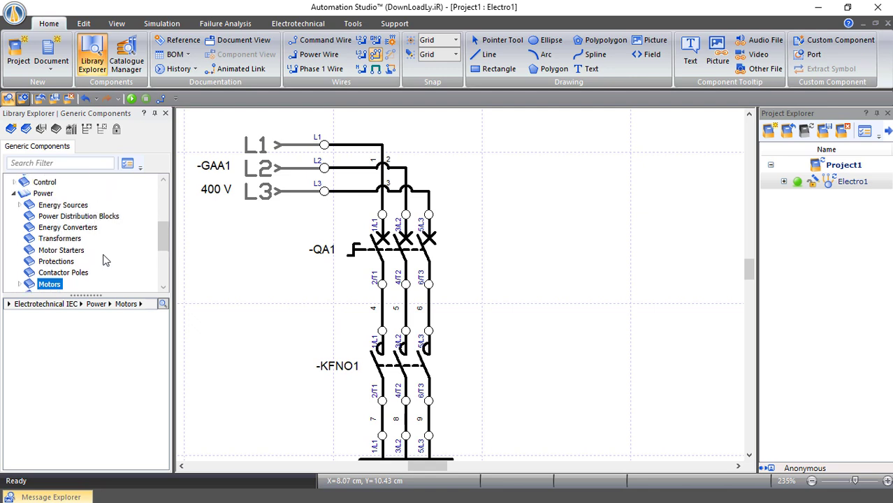
left_click(14, 195)
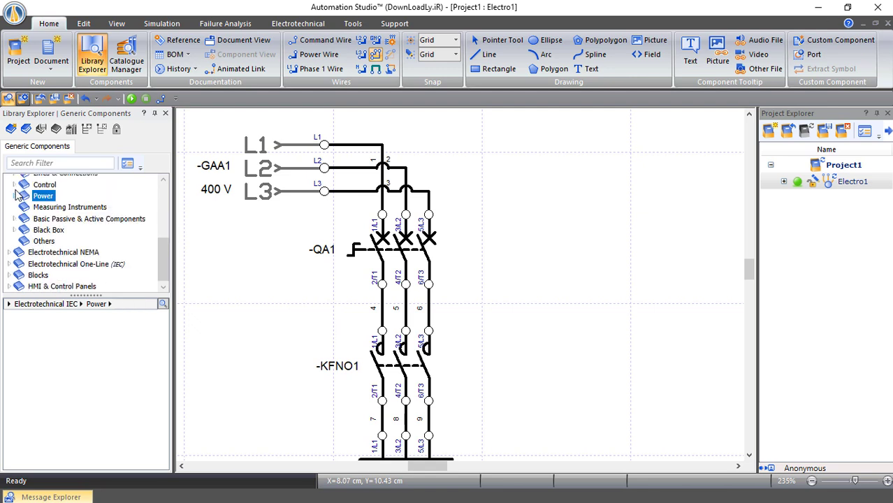
left_click(14, 183)
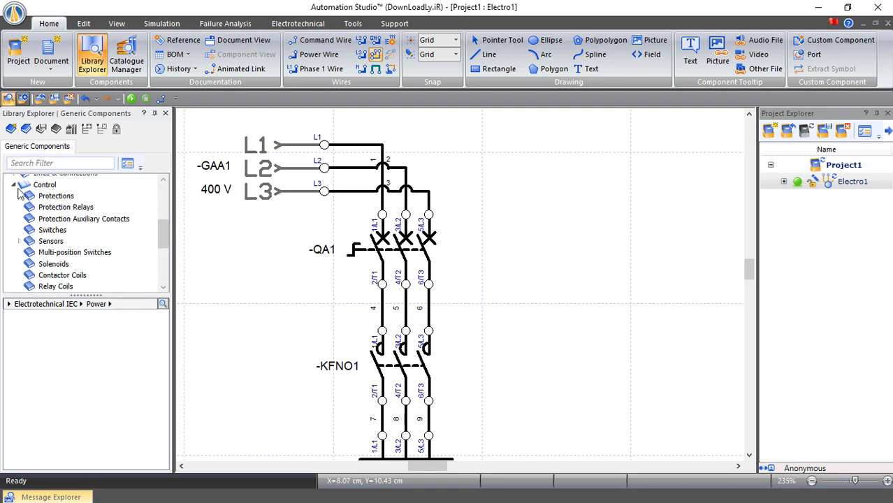
left_click(65, 207)
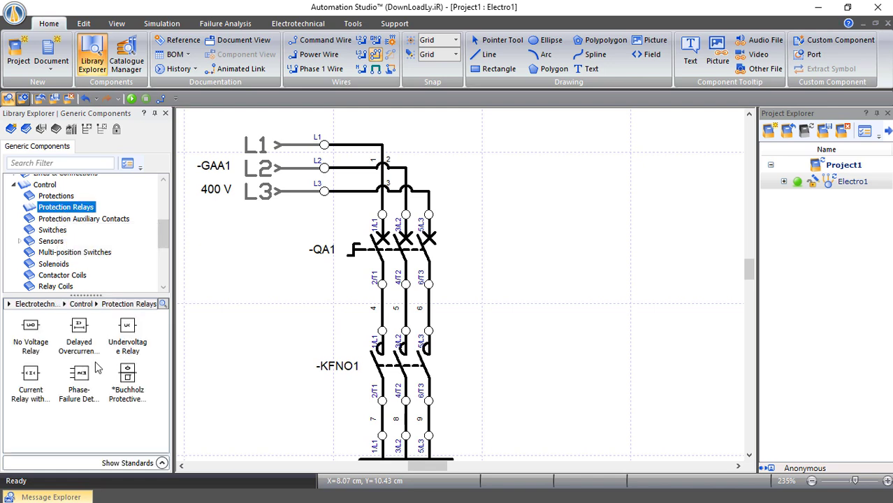
left_click_drag(77, 394, 544, 144)
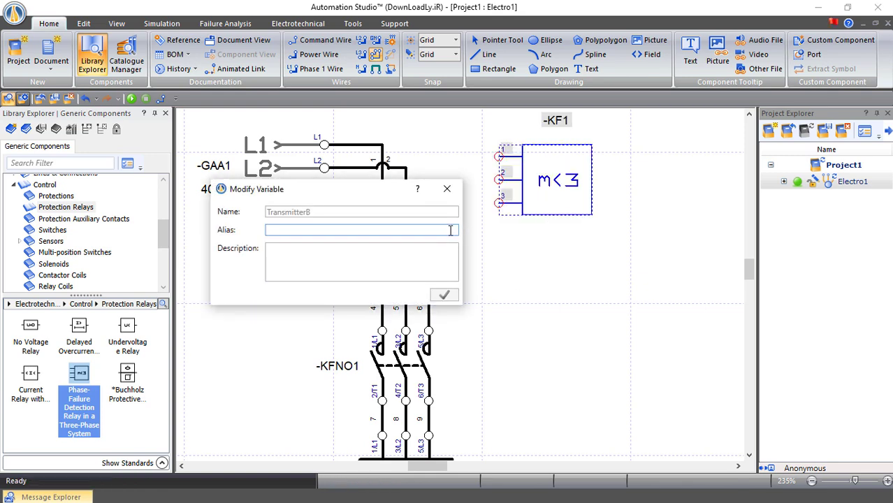
left_click(446, 189)
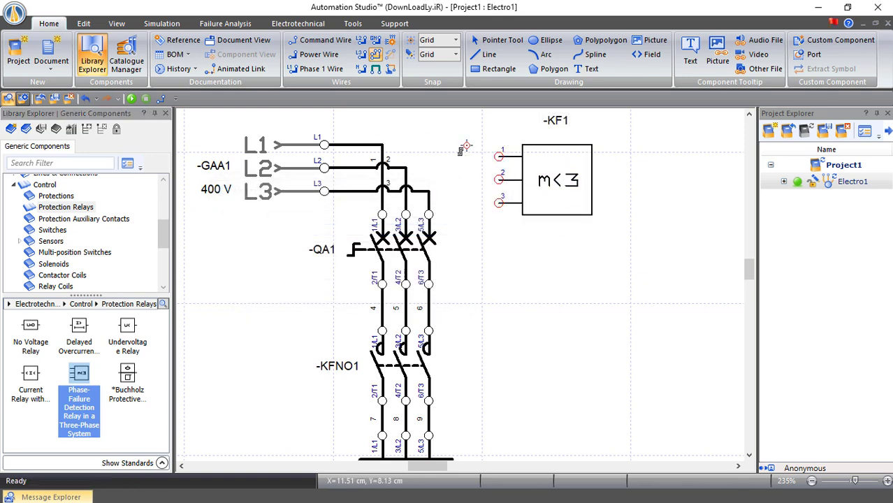
Nudge -KF1, then phase-wire its terminals 1, 2, 3 to L1, L2, L3 at -QA1
key("Escape")
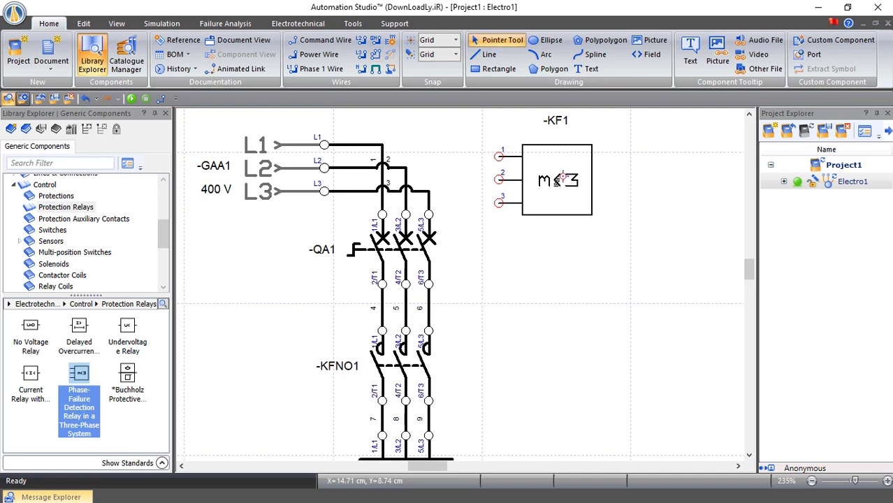
left_click_drag(563, 177, 551, 166)
left_click(362, 55)
left_click(489, 147)
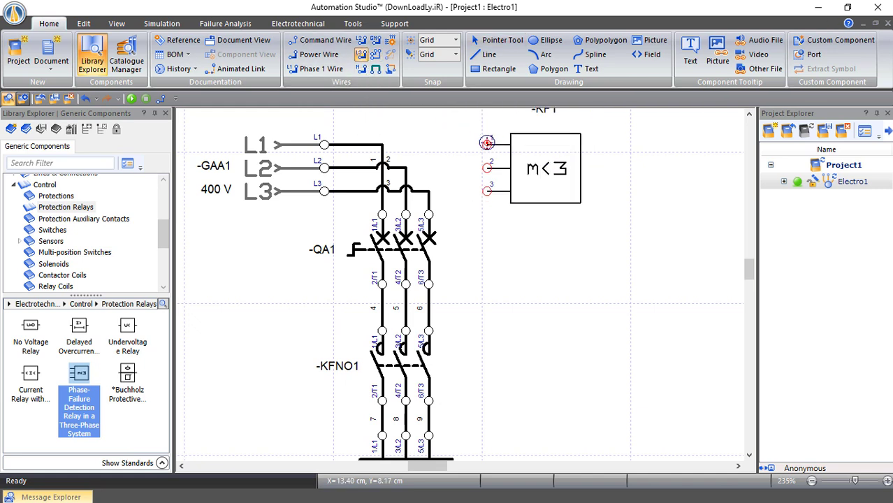
left_click(379, 146)
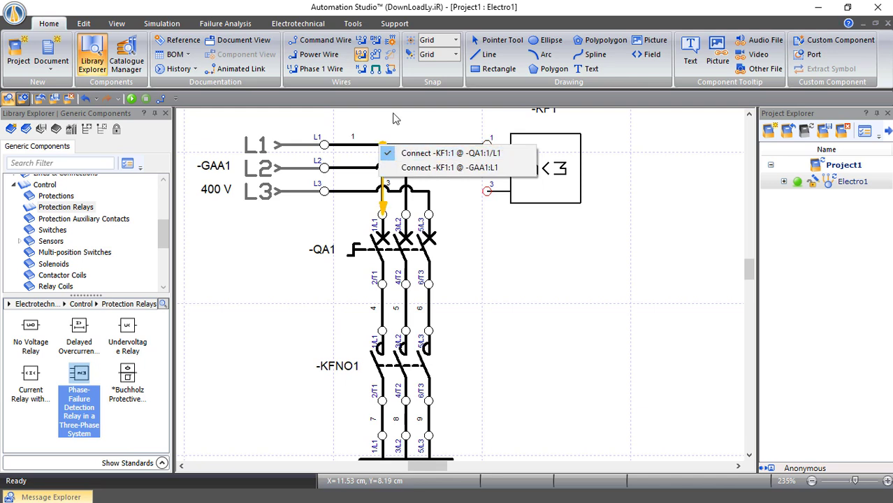
left_click(458, 154)
left_click(487, 168)
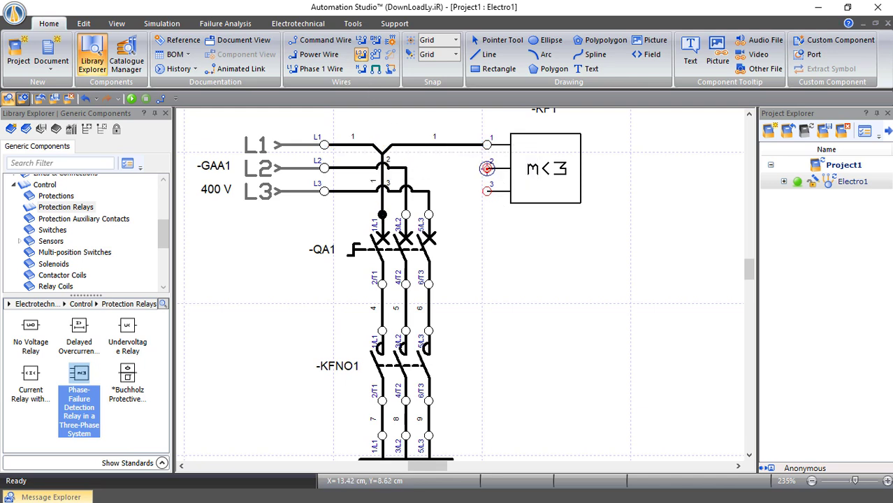
left_click(404, 170)
left_click(458, 176)
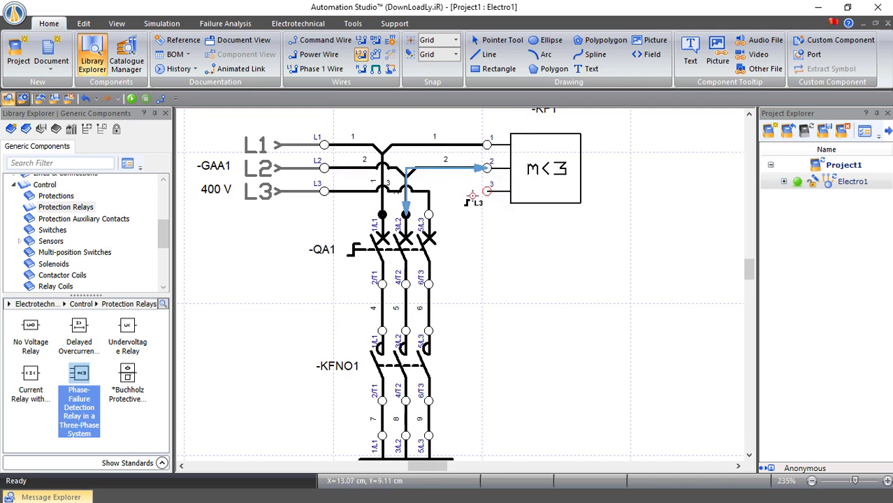
left_click(487, 191)
left_click(428, 191)
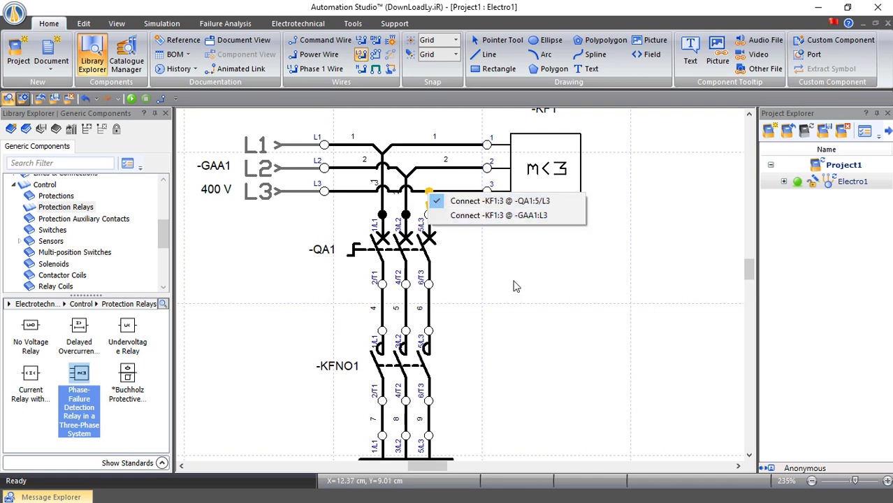
left_click(458, 198)
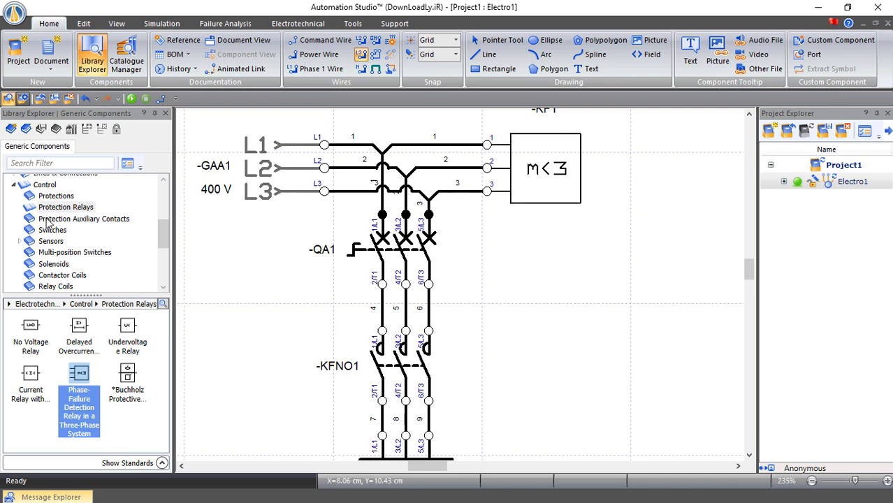
Switch the component library to Power > Energy Sources
left_click(14, 185)
scroll(53, 223, "up", 1)
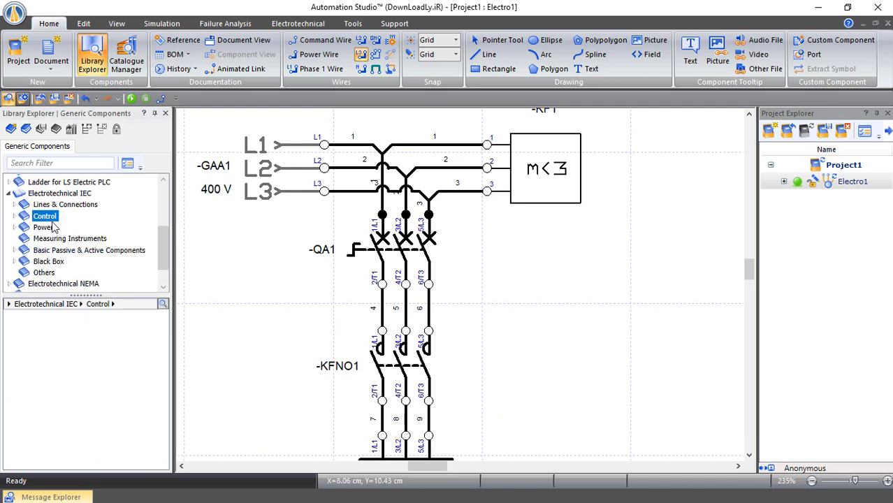
left_click(14, 227)
left_click(21, 239)
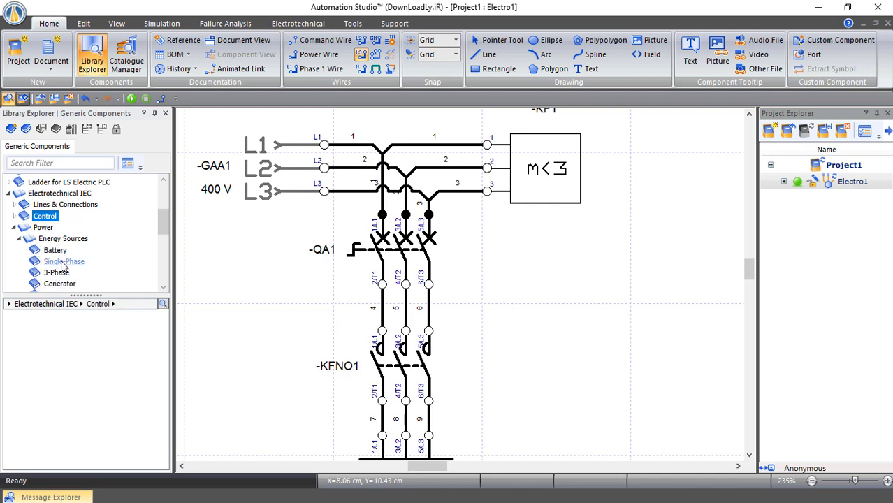
Place a 230 V single-phase source -GAA2 beside the motor
left_click(63, 262)
left_click_drag(77, 329, 659, 160)
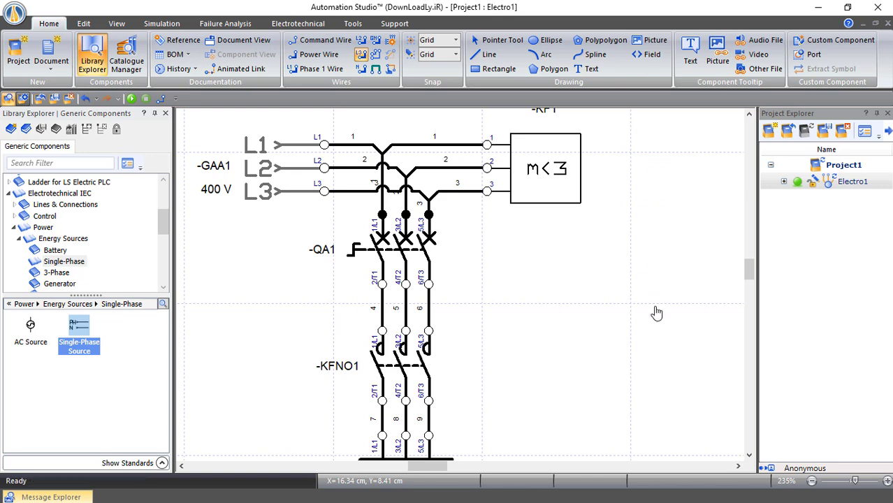
left_click_drag(439, 466, 456, 475)
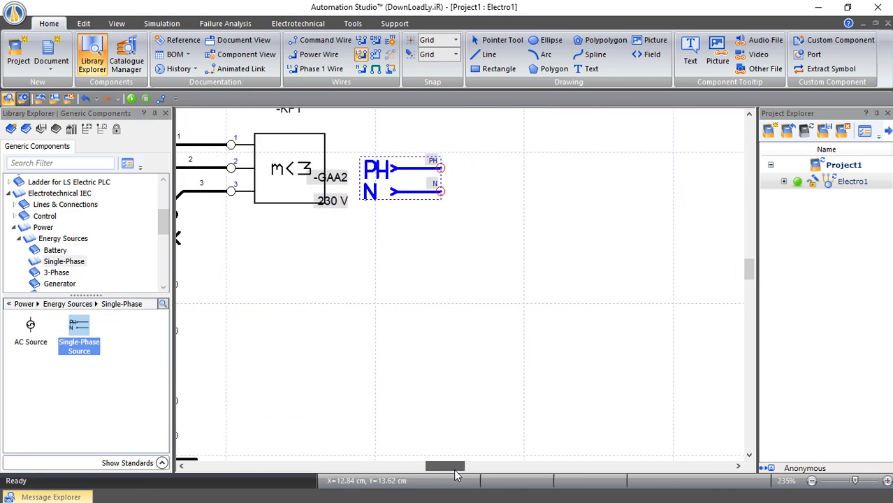
Place the mushroom emergency-stop push-button -SF1 next to the source
left_click(13, 227)
left_click(14, 216)
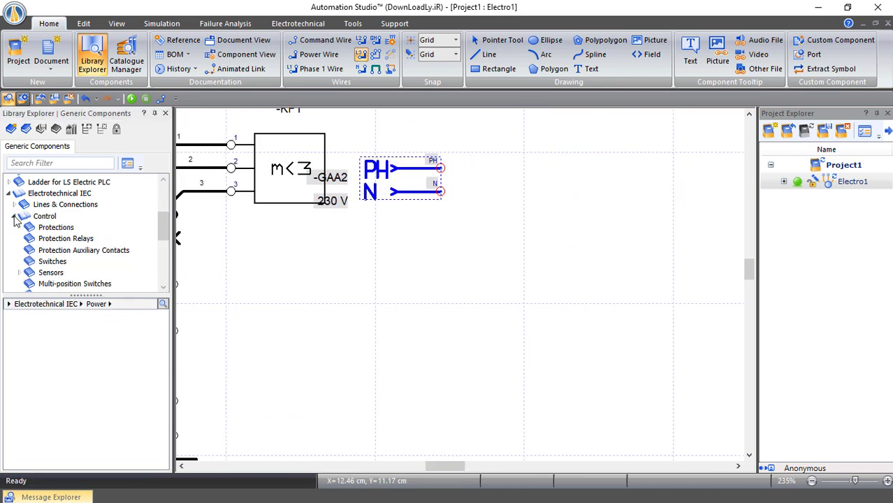
left_click(55, 261)
scroll(111, 370, "down", 1)
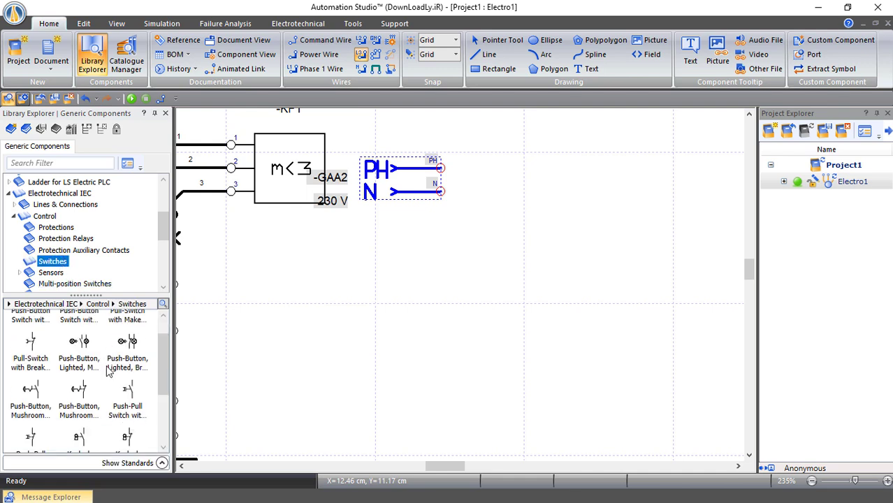
left_click_drag(79, 395, 540, 199)
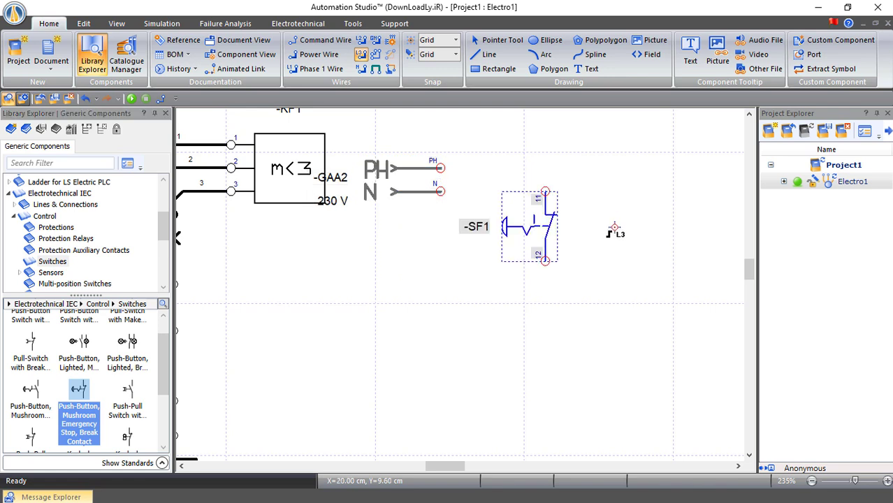
Place a one-pole circuit breaker -QA2 beside the single-phase source
key("Escape")
left_click(56, 228)
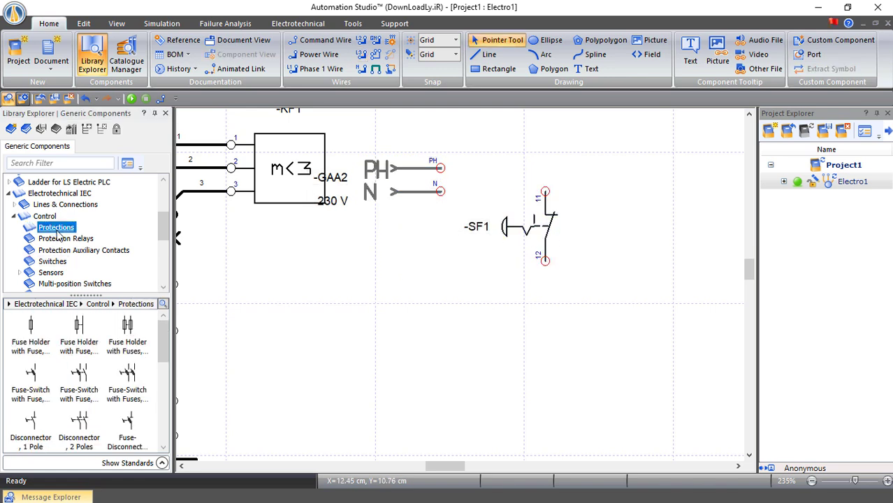
scroll(84, 393, "down", 3)
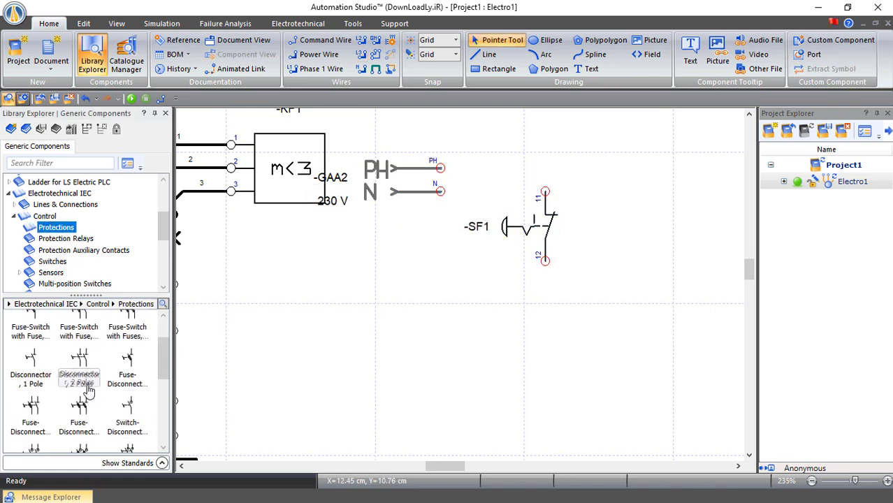
scroll(106, 397, "down", 2)
scroll(106, 397, "down", 1)
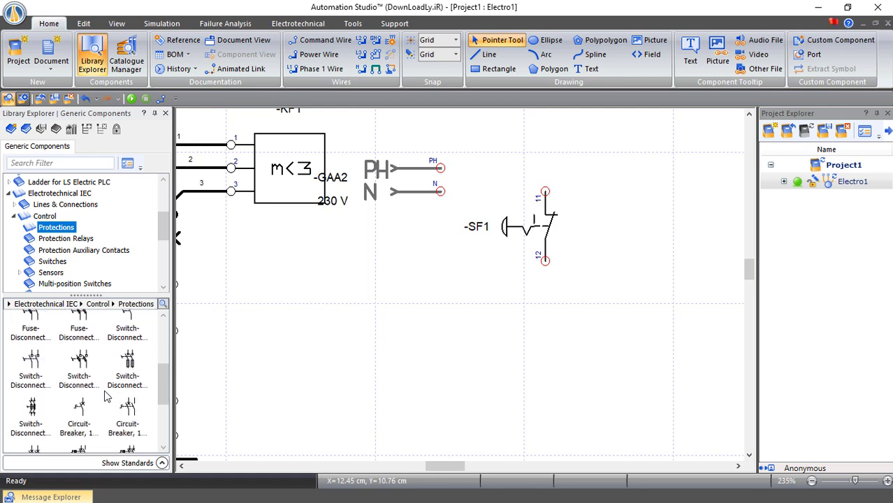
left_click_drag(79, 409, 524, 171)
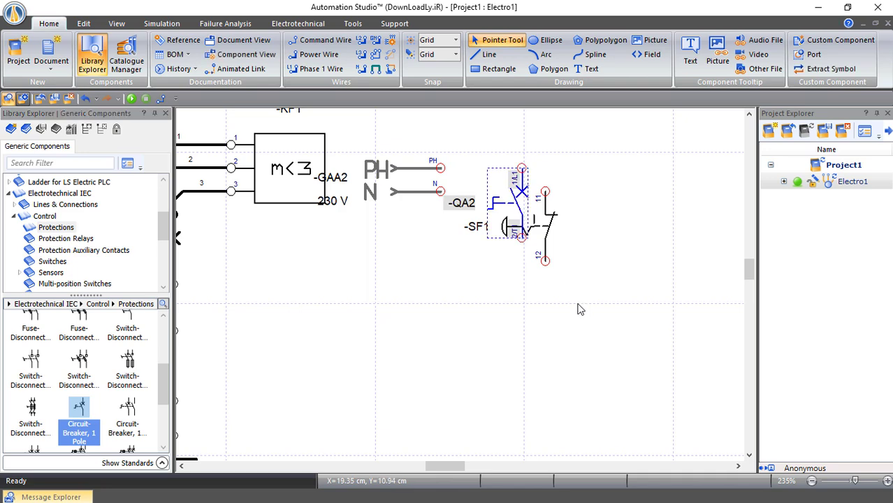
Move emergency stop -SF1 down below the new breaker -QA2
left_click_drag(548, 227, 537, 311)
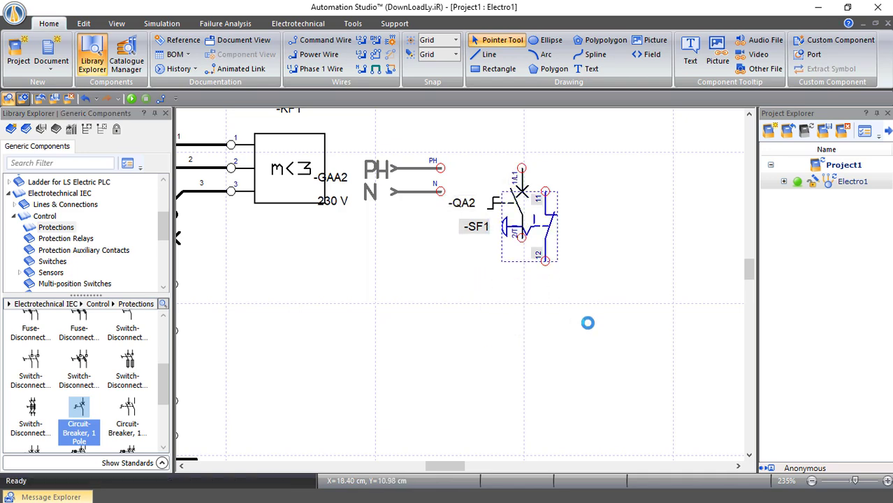
mouse_move(445, 466)
left_mouse_down()
mouse_move(411, 469)
mouse_move(432, 466)
left_mouse_up()
scroll(442, 397, "down", 3)
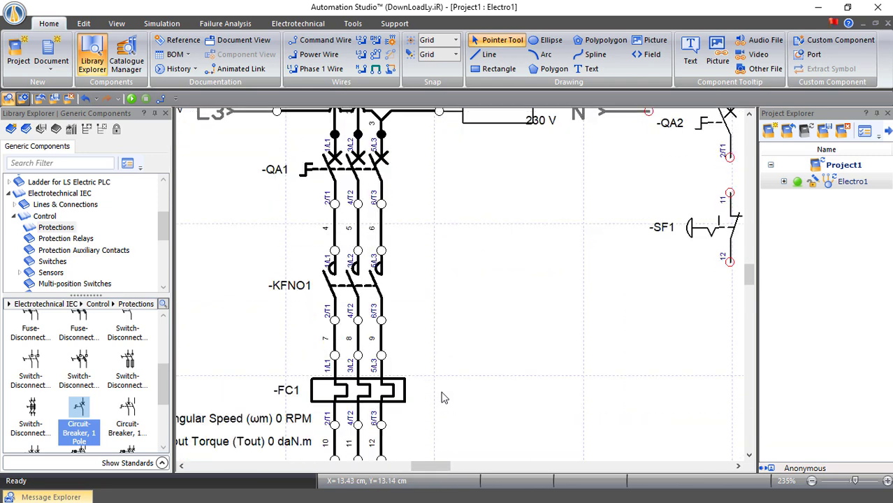
Add a single-throw auxiliary contact (11/12) to -FC1 and place it below -SF1
double_click(378, 392)
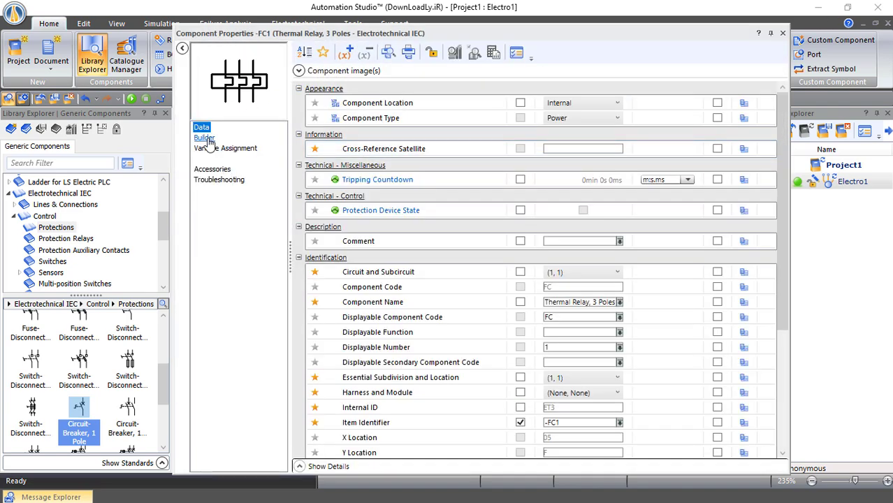
left_click(205, 138)
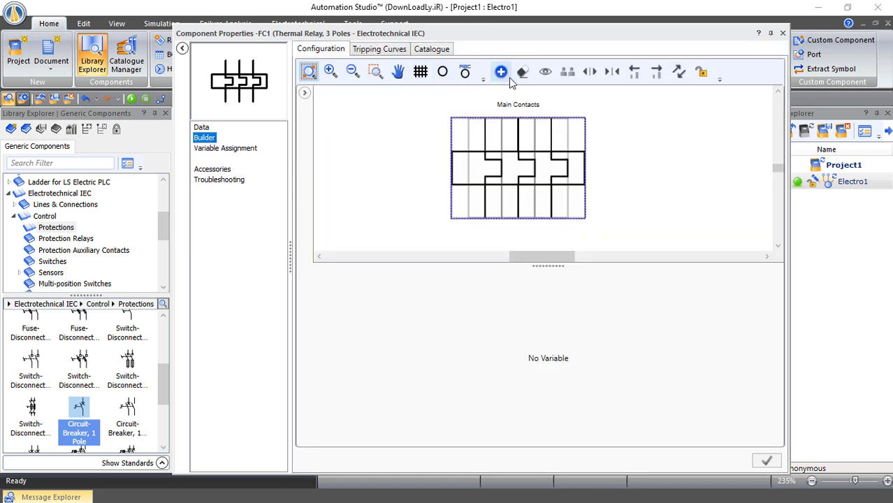
left_click(500, 72)
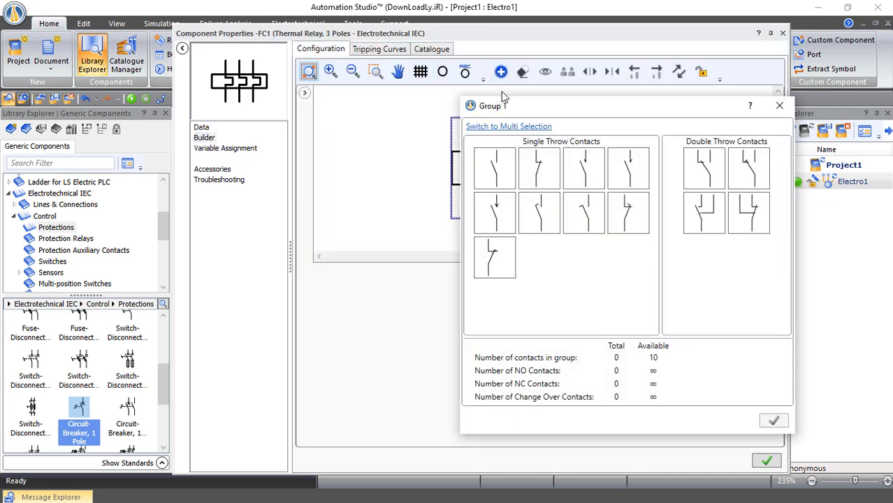
double_click(531, 165)
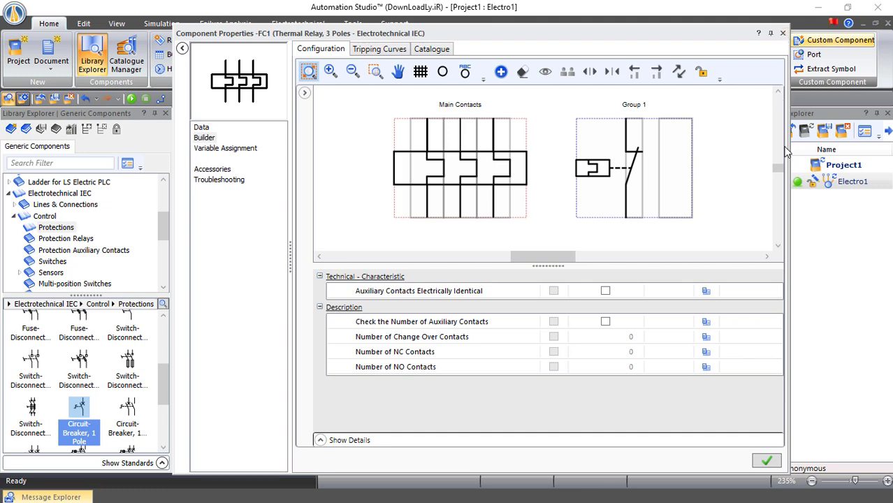
left_click(767, 461)
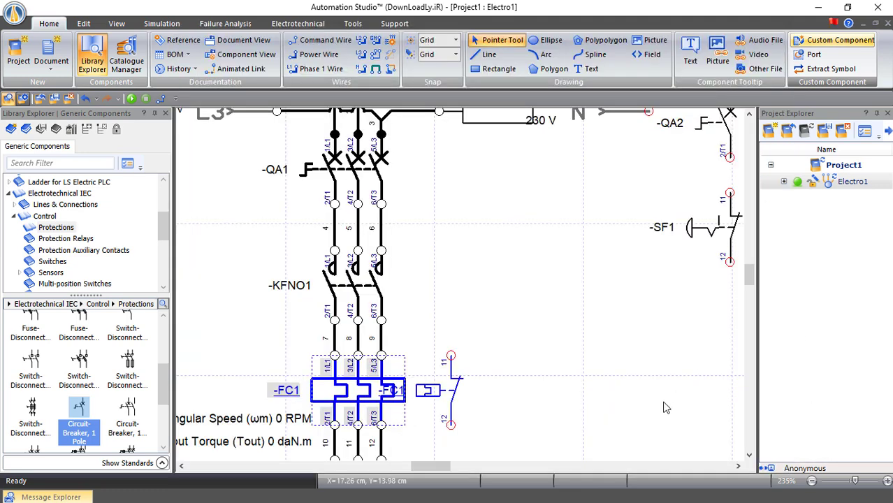
left_click(494, 395)
left_click_drag(453, 391, 731, 345)
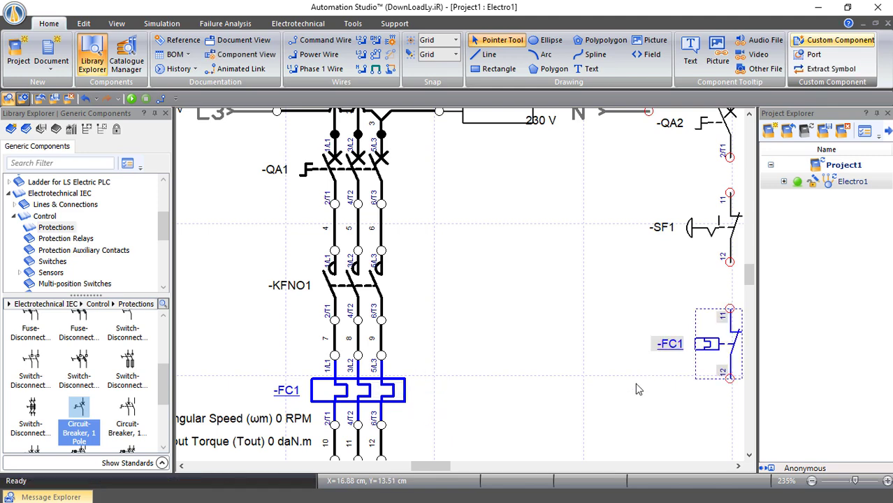
left_click(638, 388)
Place a make-contact push-button -SF2 (13/14) below the -FC1 contact
left_click_drag(441, 470, 459, 473)
scroll(528, 383, "down", 2)
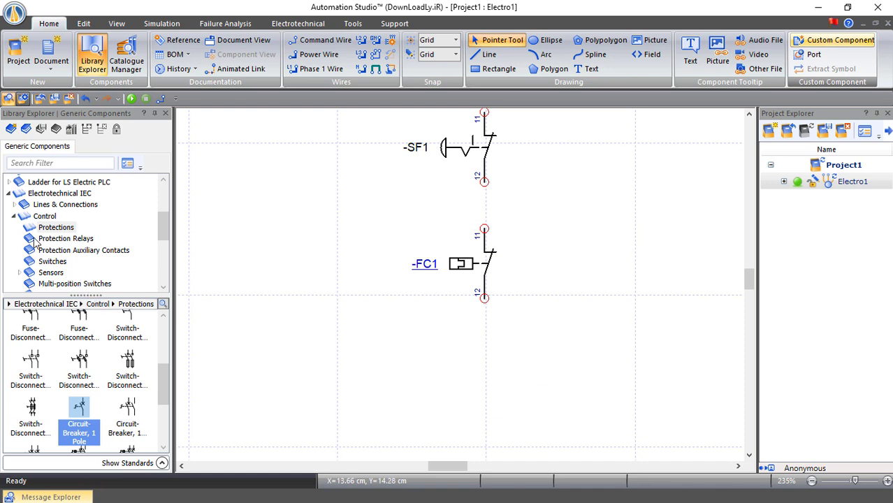
left_click(13, 218)
left_click(12, 218)
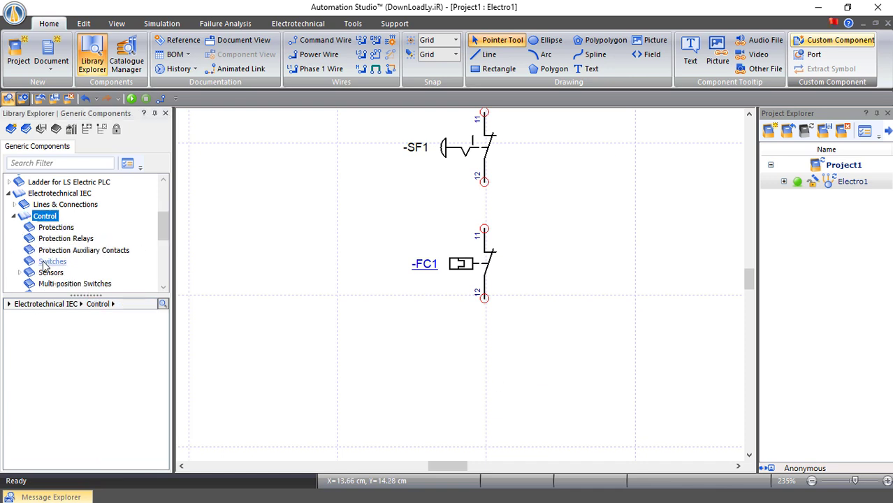
left_click(49, 262)
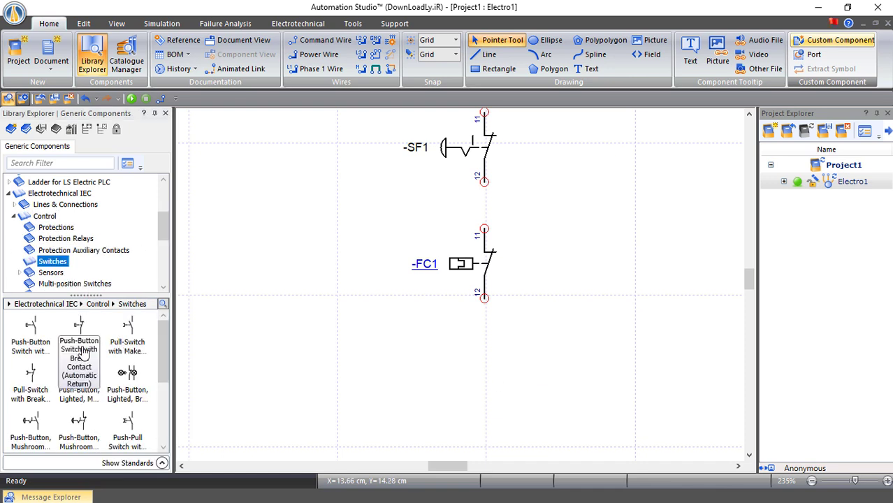
left_click_drag(460, 329, 478, 391)
left_click(560, 335)
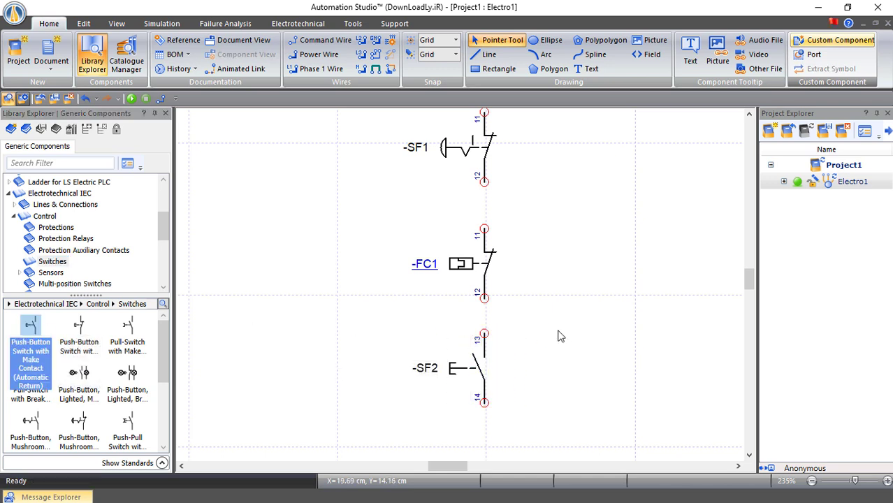
Place an AC/DC contactor coil -KF2 (A1/A2) below -SF2
scroll(67, 260, "down", 2)
left_click(63, 256)
left_click(65, 245)
left_click_drag(30, 328, 531, 411)
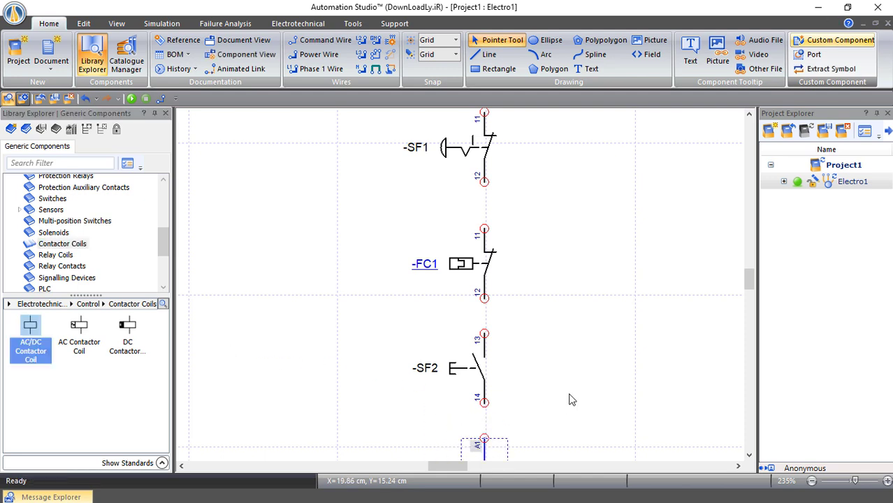
scroll(573, 391, "down", 1)
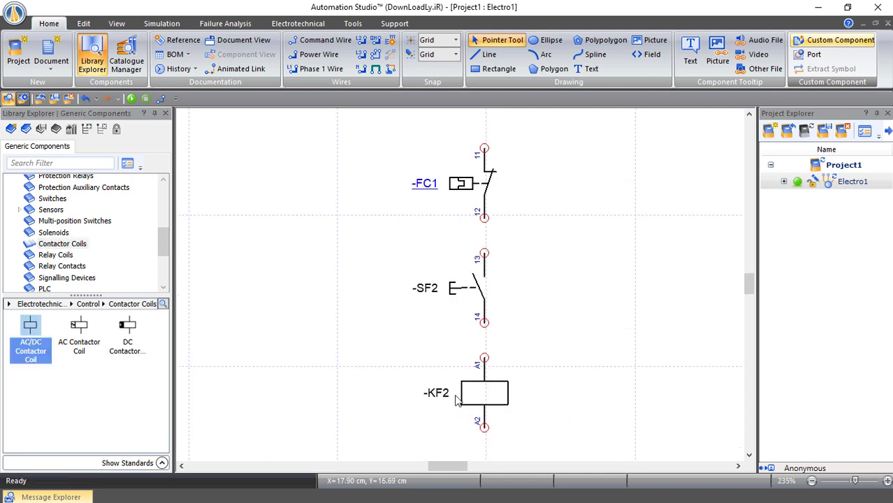
left_click_drag(446, 466, 429, 466)
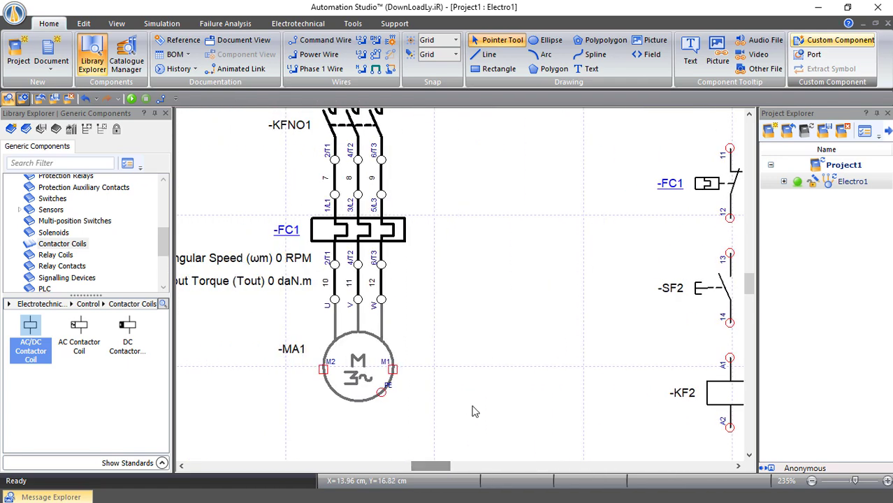
scroll(473, 406, "up", 1)
scroll(472, 411, "up", 3)
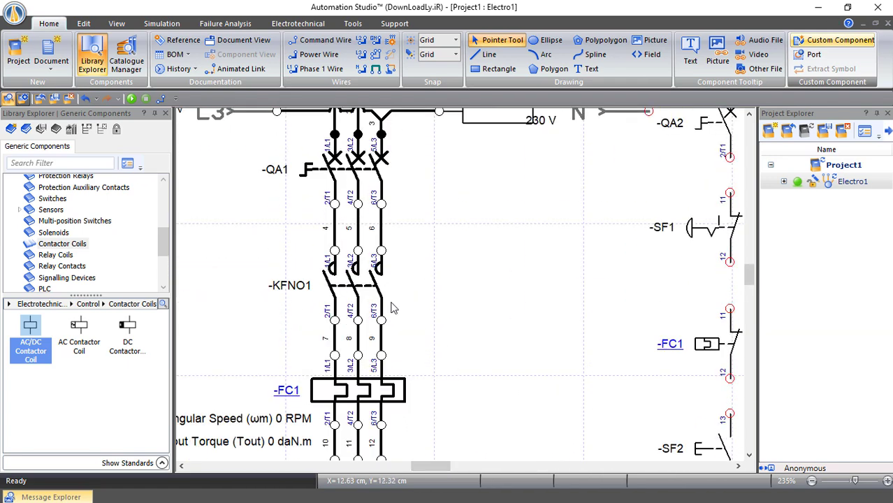
Move the -KFNO1 contact group to component -KF2
double_click(362, 280)
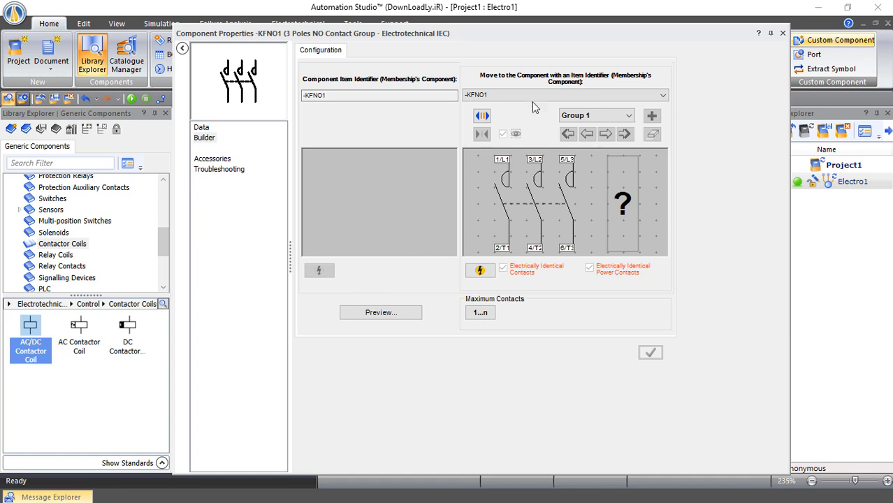
left_click(529, 95)
left_click(503, 113)
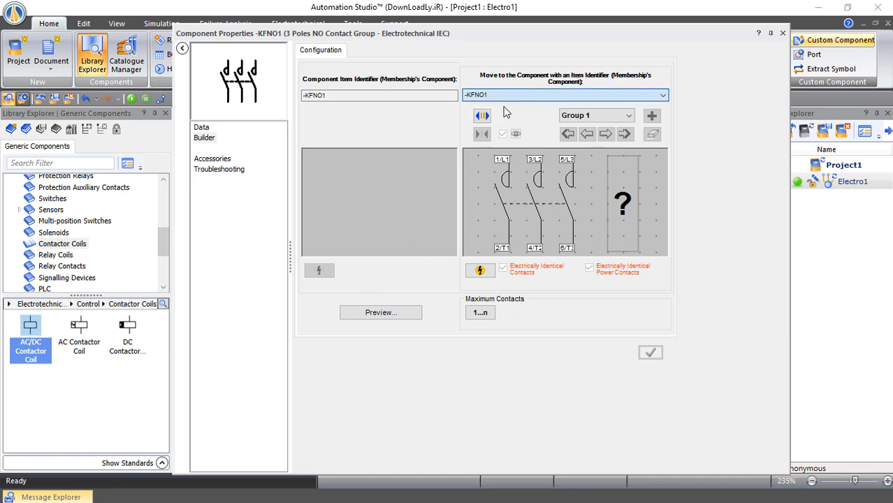
left_click(517, 284)
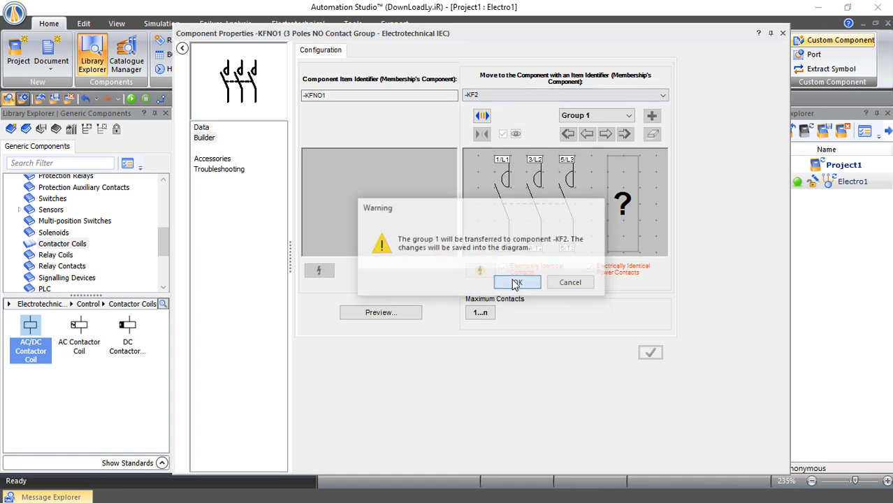
left_click(783, 36)
scroll(518, 355, "right", 5)
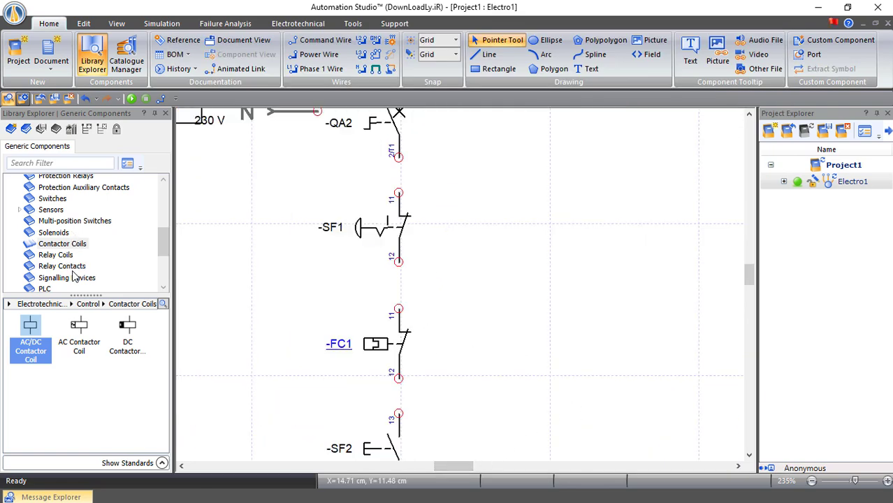
Place a one-pole NO contact beside -SF2 and assign it to -KF2
left_click(66, 266)
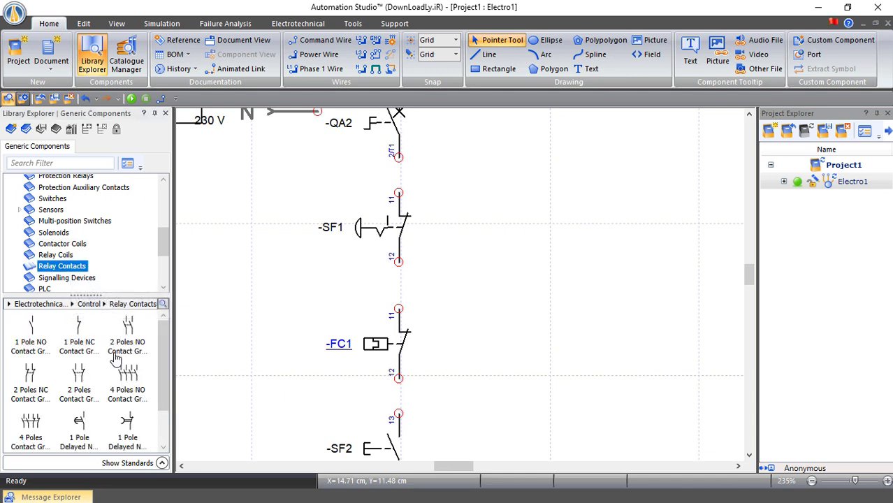
left_click_drag(31, 329, 510, 383)
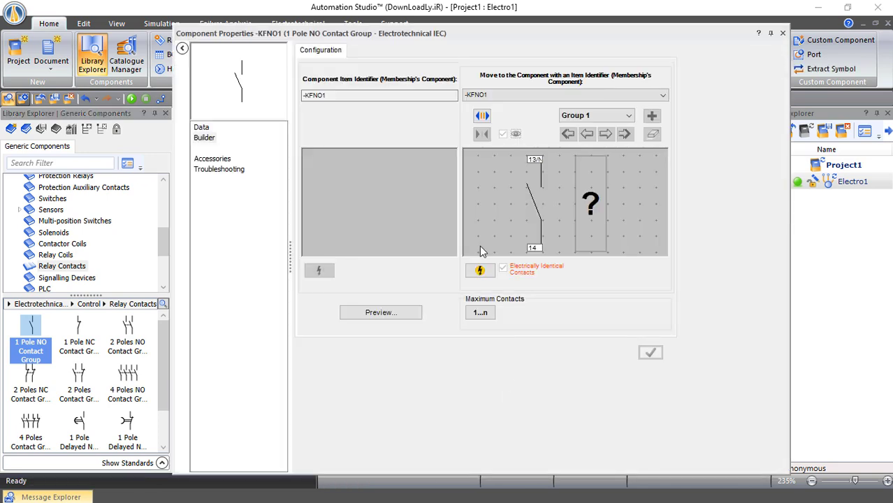
left_click(508, 94)
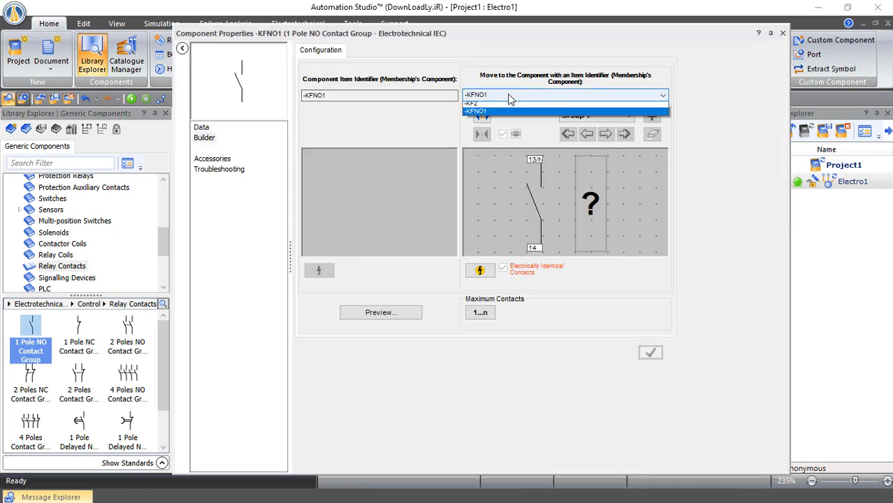
left_click(492, 106)
left_click(517, 282)
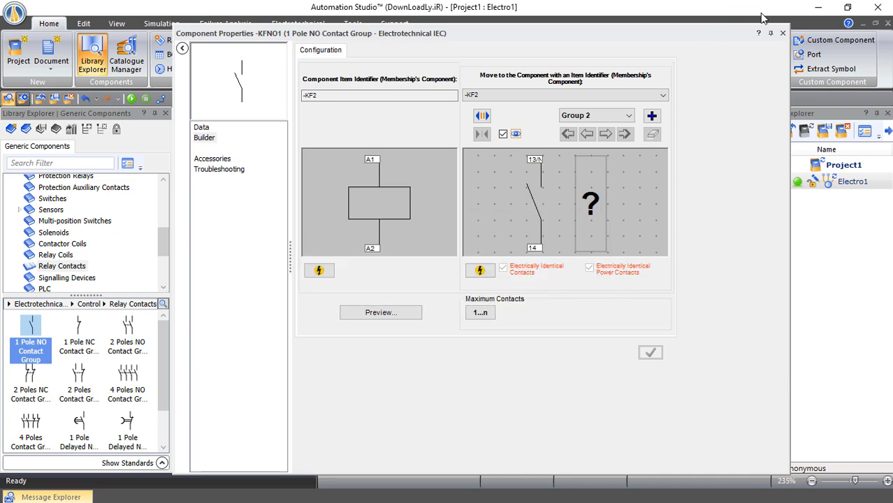
left_click(782, 33)
left_click(656, 203)
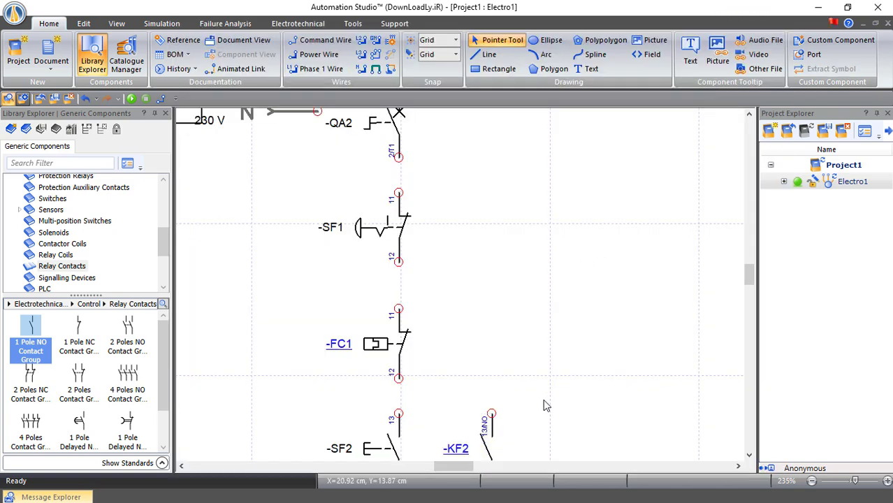
Show the Protection Auxiliary Contacts in the library
left_click_drag(469, 466, 453, 467)
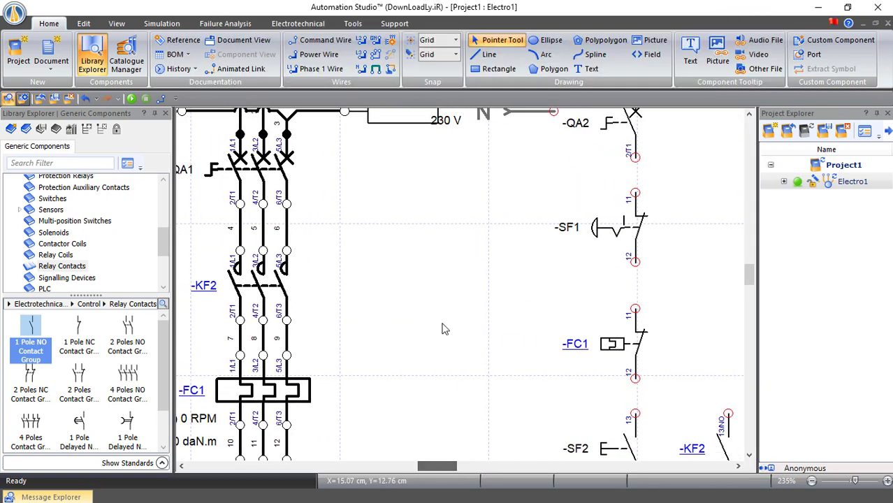
scroll(437, 280, "up", 3)
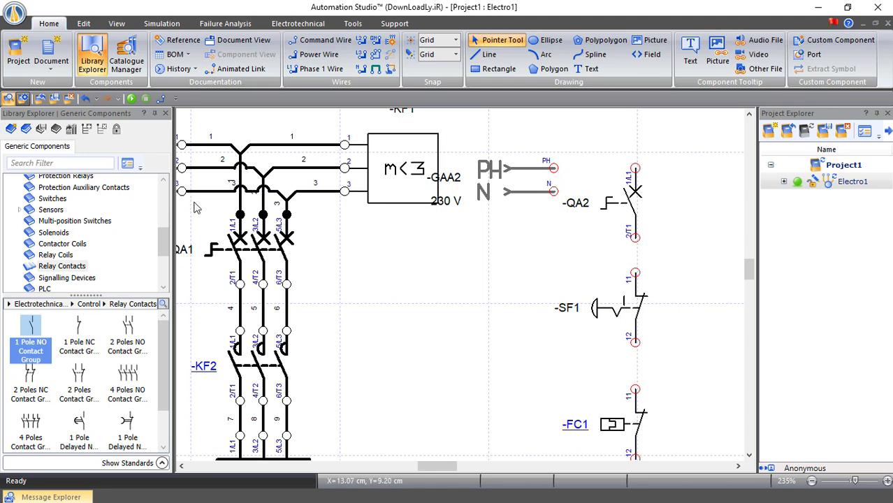
scroll(77, 252, "up", 1)
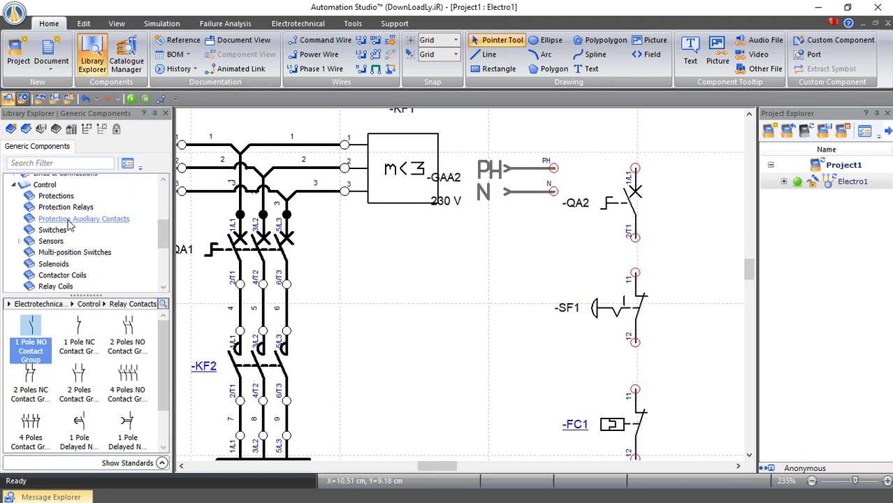
left_click(71, 221)
Delete the -KFNC1 normally closed contact between -SF1 and -FC1
left_click_drag(461, 470, 445, 470)
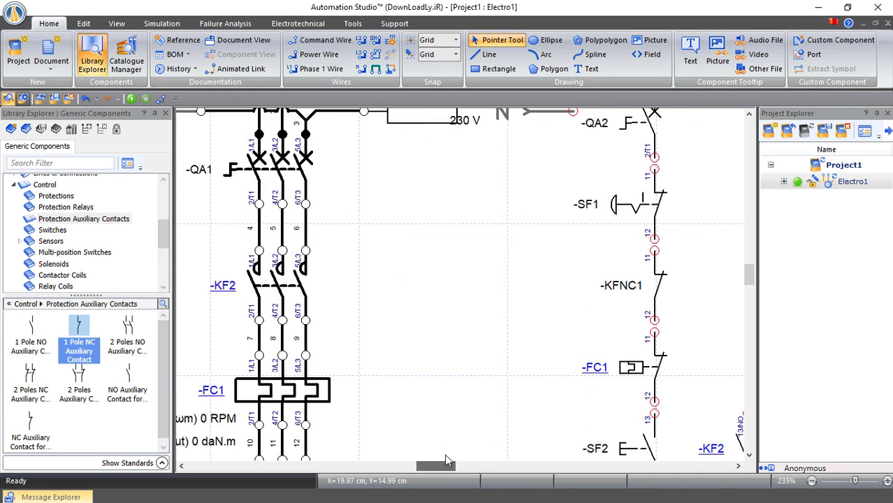
scroll(421, 309, "up", 3)
scroll(428, 185, "up", 1)
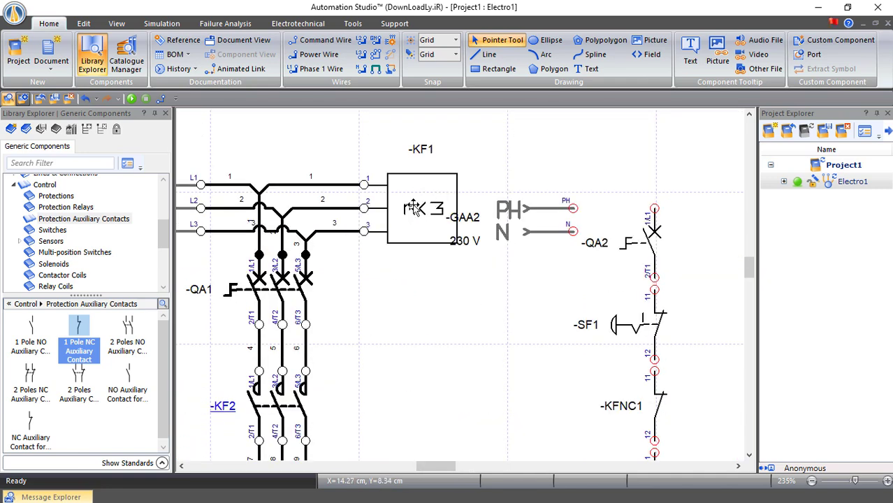
scroll(608, 366, "down", 1)
scroll(608, 366, "down", 1)
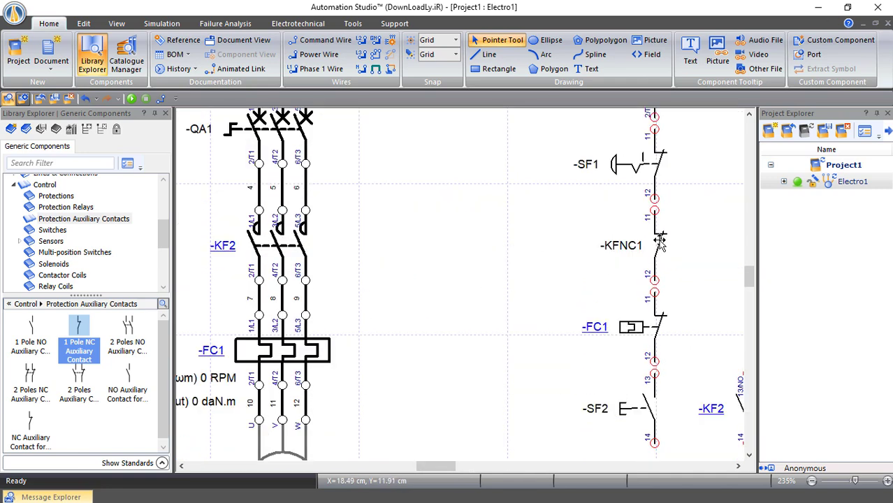
double_click(658, 241)
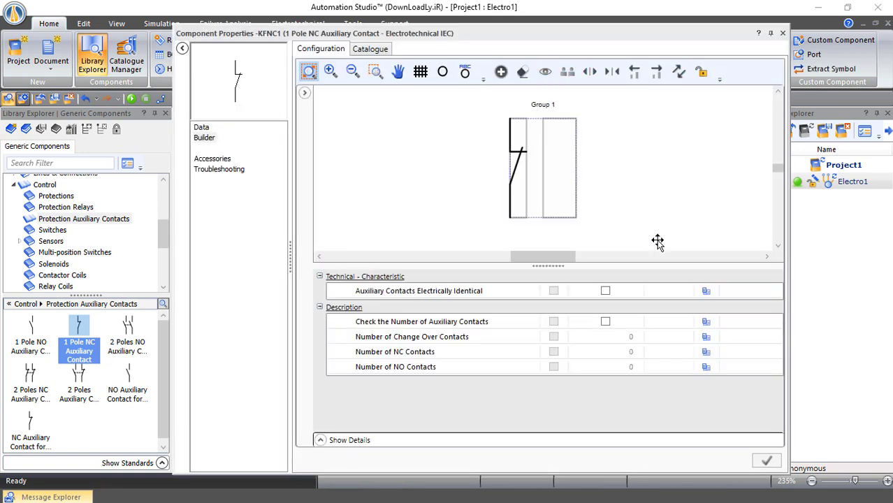
key("Escape")
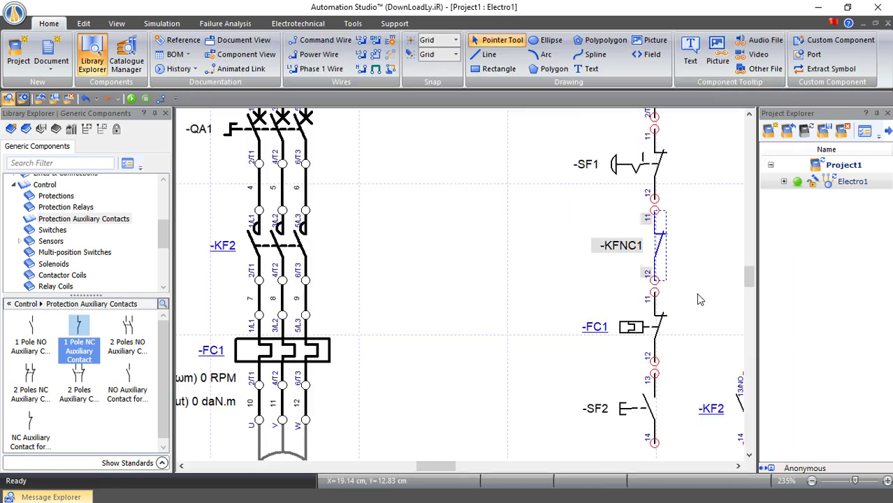
key("Delete")
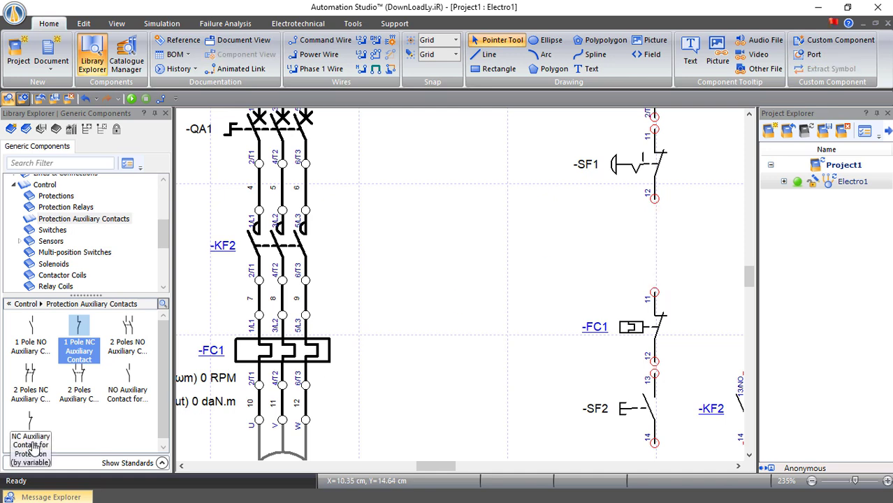
Drop an NC auxiliary contact into the gap and link its input to -KF1's TransmitterB
left_click_drag(30, 449, 659, 225)
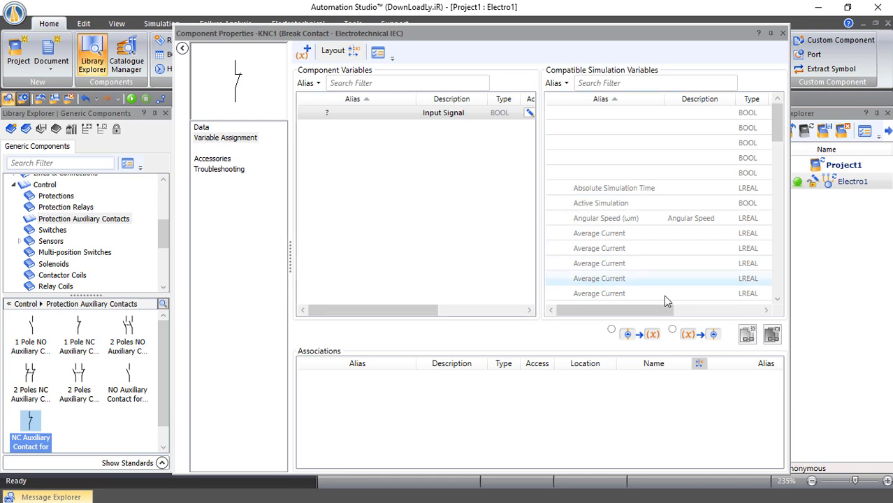
left_click_drag(654, 309, 739, 311)
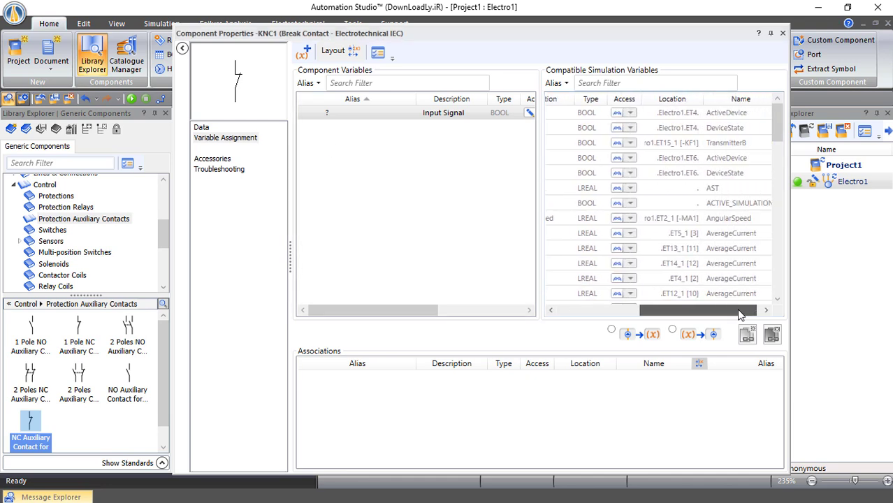
right_click(705, 144)
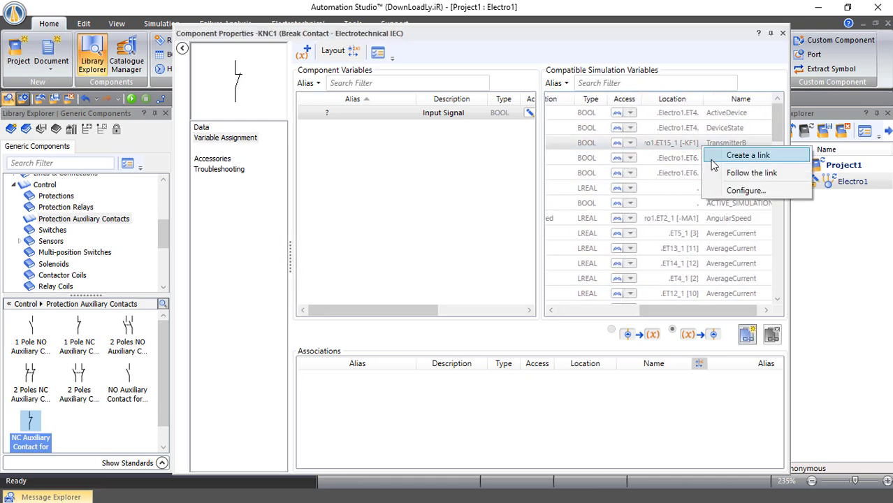
left_click(731, 154)
Command-wire PH to -QA2, then -QA2, -SF1, -KF1 and -FC1 in series
left_click(783, 33)
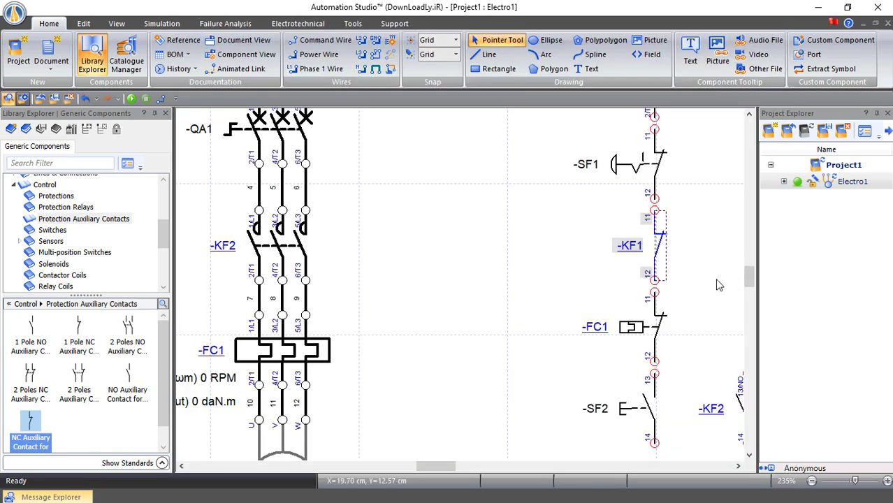
scroll(534, 233, "up", 3)
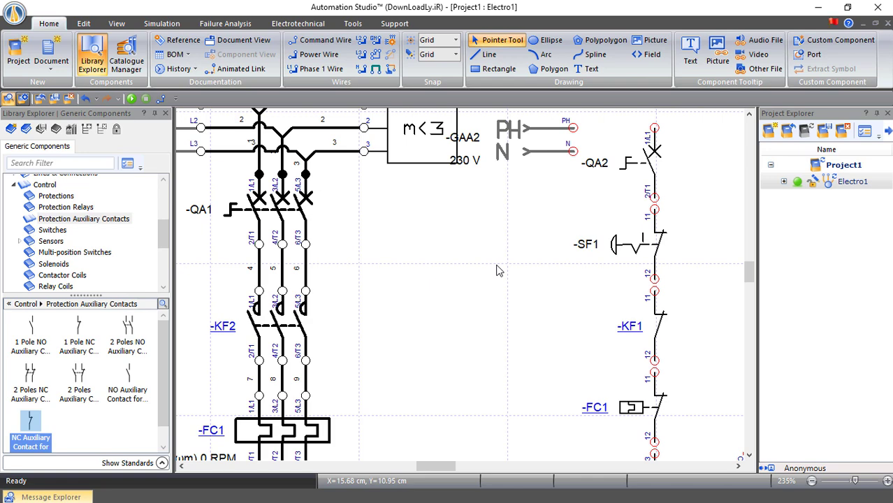
left_click_drag(448, 467, 457, 466)
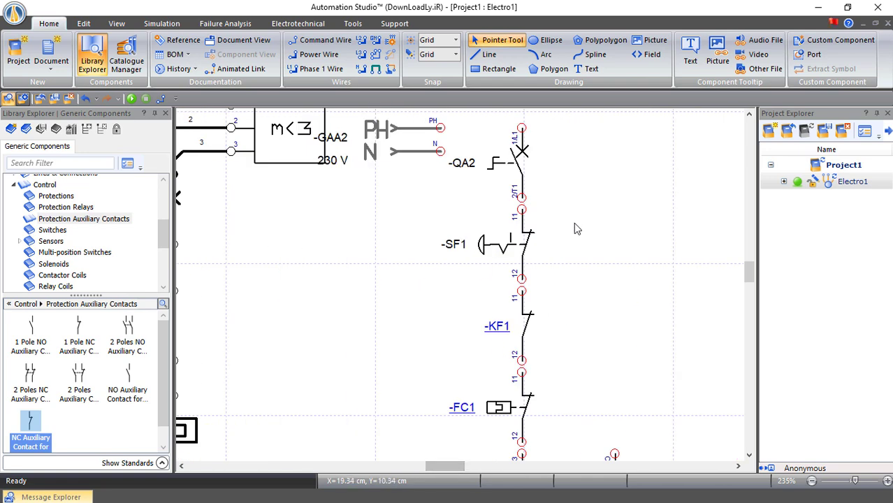
left_click(362, 55)
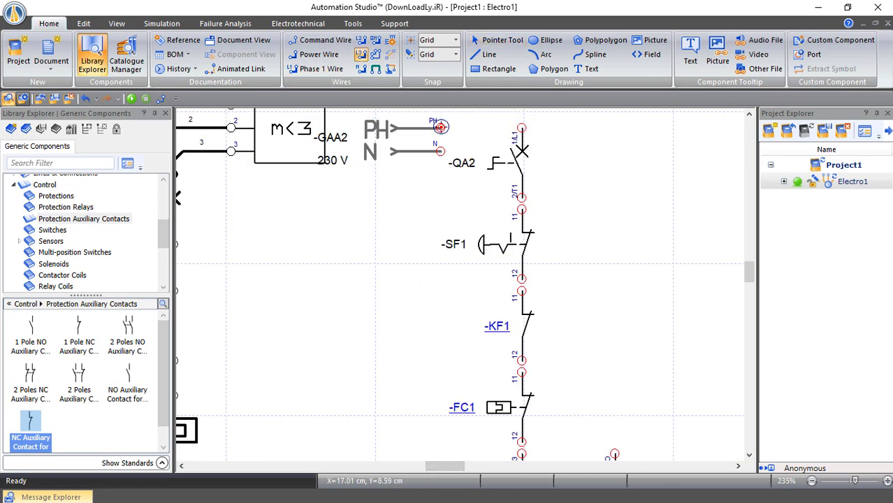
left_click(441, 127)
left_click(522, 128)
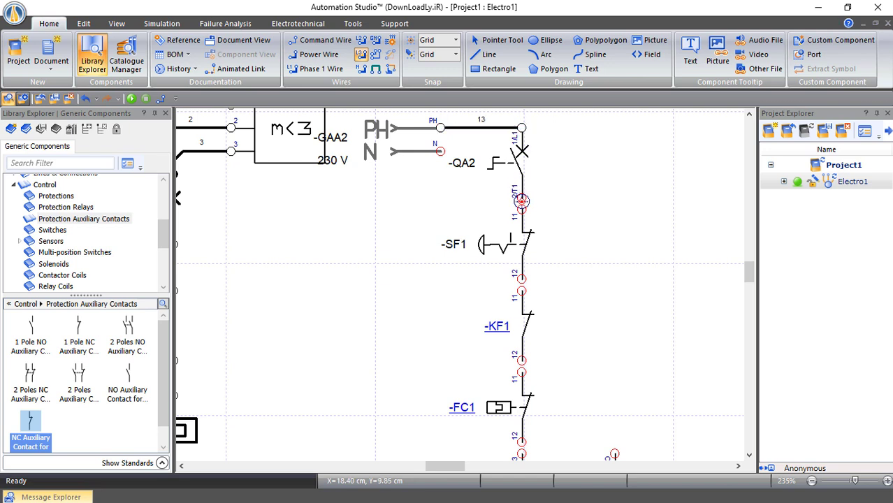
left_click(522, 201)
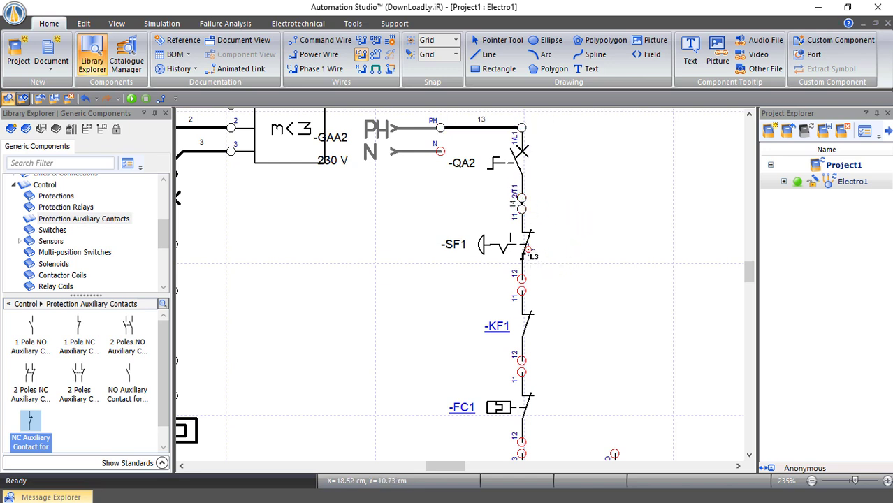
left_click(521, 278)
left_click(521, 290)
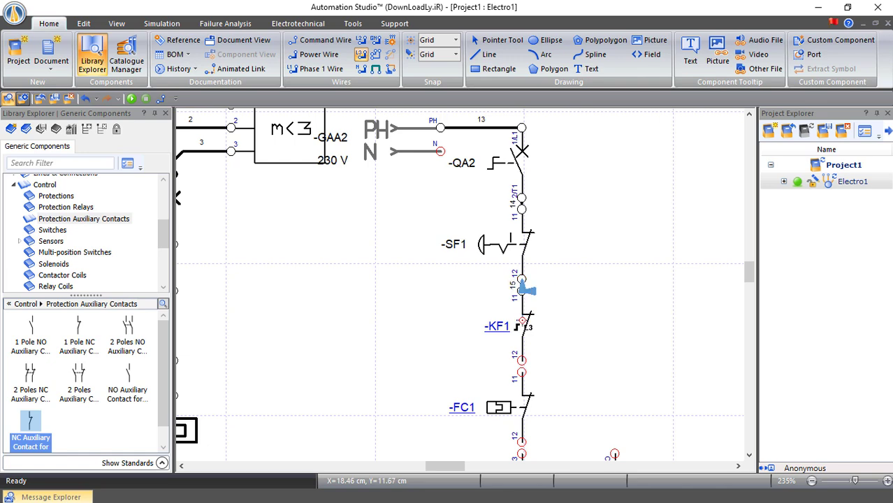
left_click(522, 361)
left_click(521, 373)
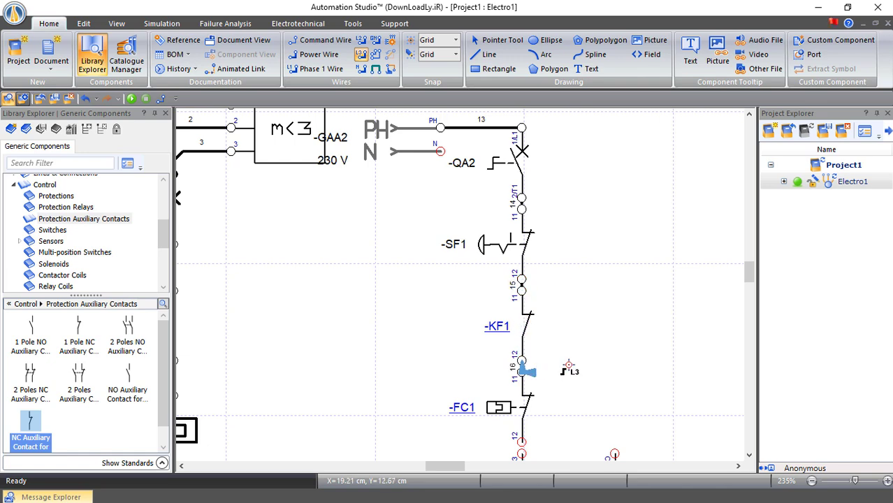
Wire -FC1 to -SF2 and connect -KF2's holding contact across -SF2 (wires 17, 18)
scroll(569, 370, "down", 2)
left_click(521, 361)
left_click(521, 374)
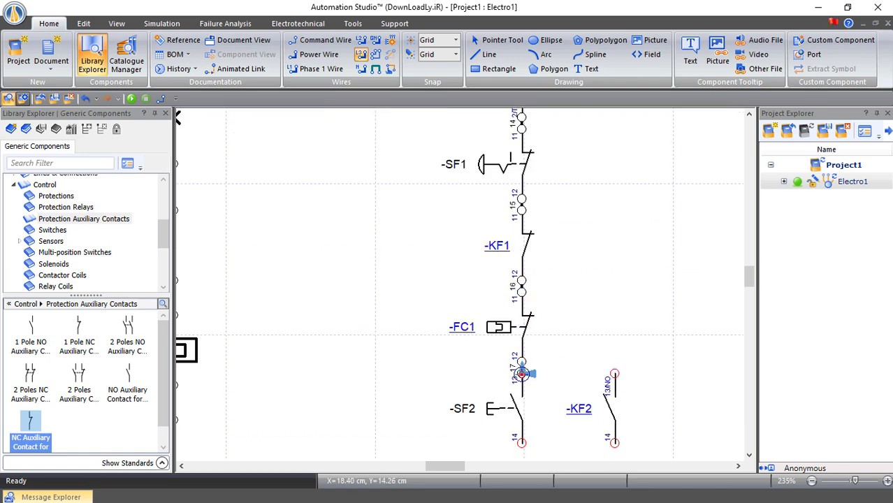
left_click(522, 374)
left_click(614, 374)
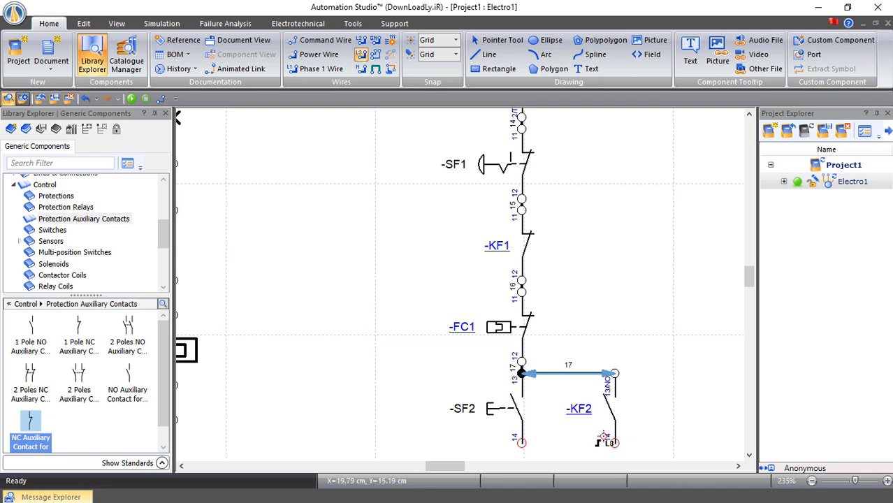
left_click(614, 442)
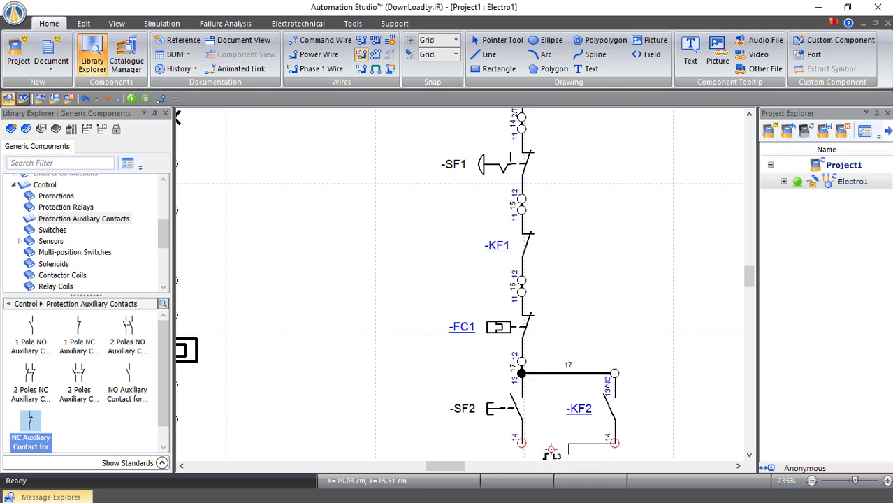
left_click(522, 442)
Wire -SF2 terminal 14 to coil A1, and coil A2 back to N
scroll(516, 342, "down", 3)
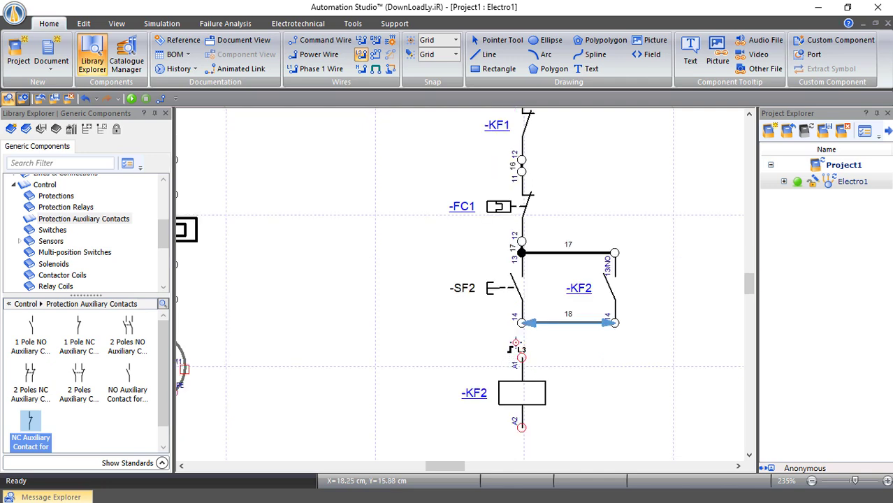
left_click(521, 322)
left_click(521, 358)
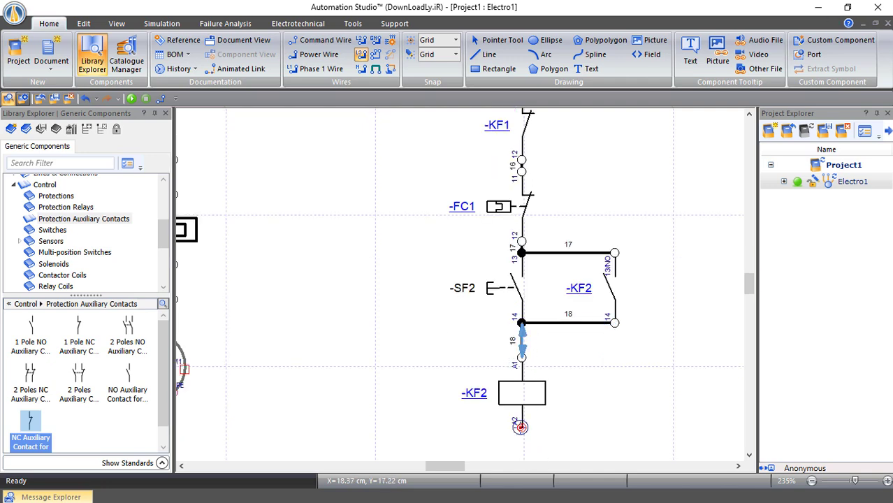
left_click(520, 427)
scroll(408, 415, "up", 6)
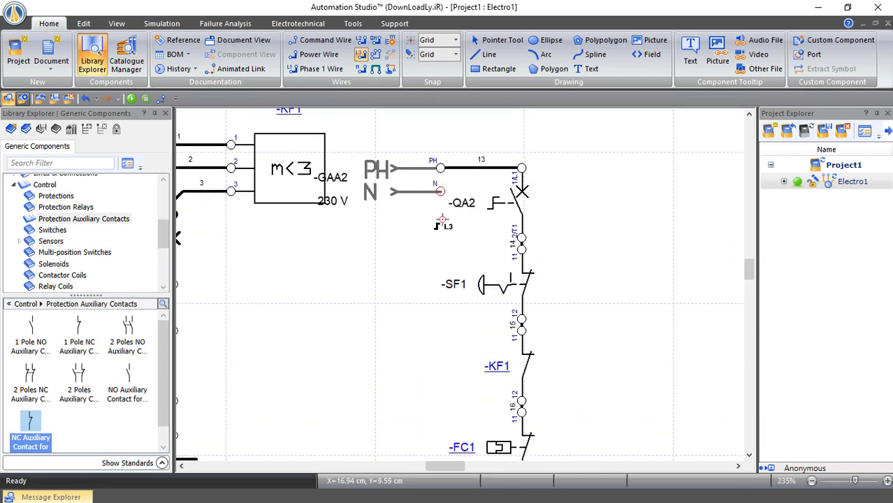
left_click(440, 190)
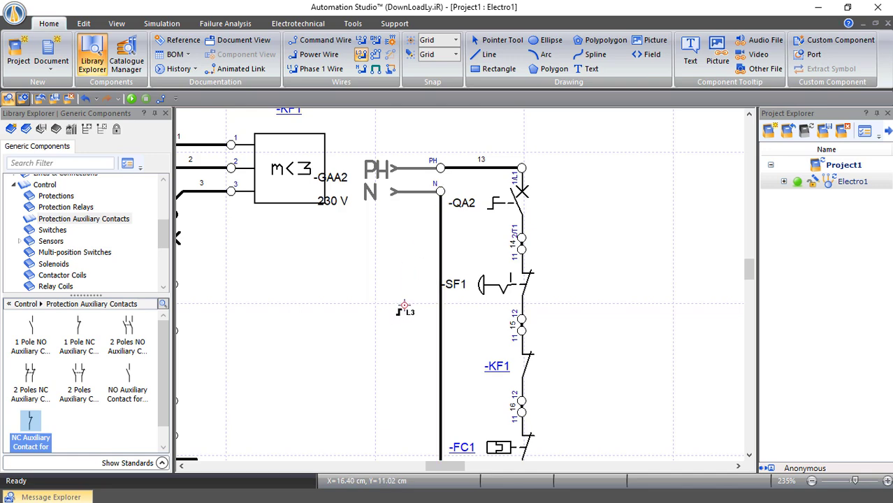
left_click_drag(441, 471, 429, 470)
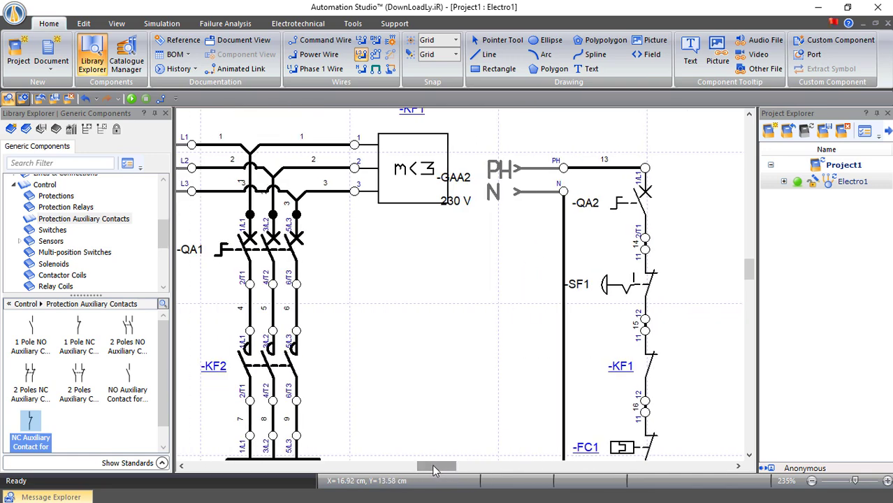
Start the simulation and close breakers QA1 and QA2
left_click(131, 99)
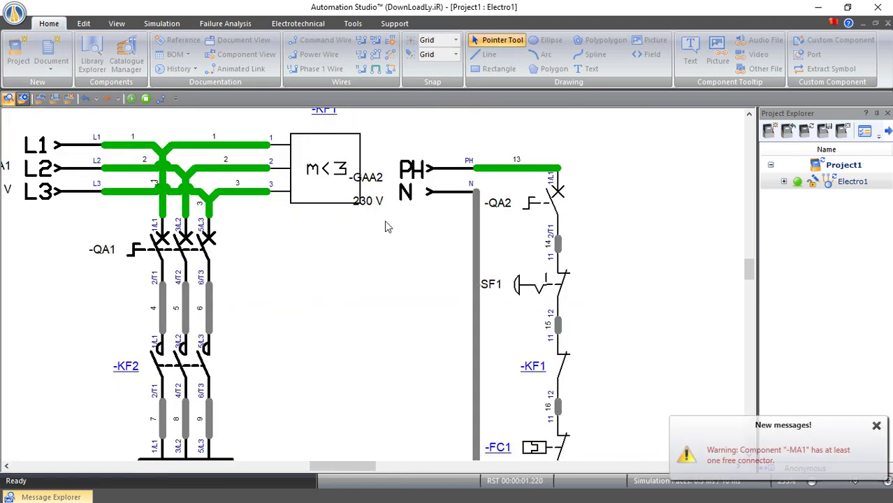
scroll(384, 227, "down", 1)
scroll(146, 179, "up", 1)
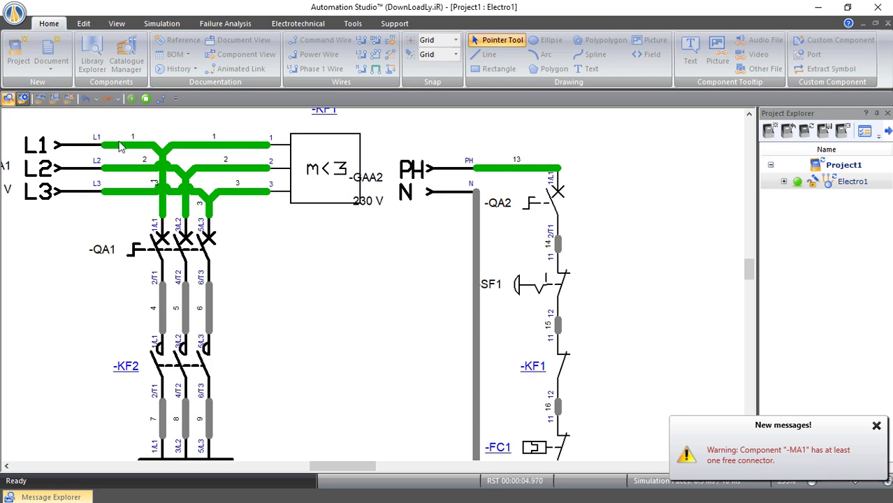
scroll(442, 299, "right", 4)
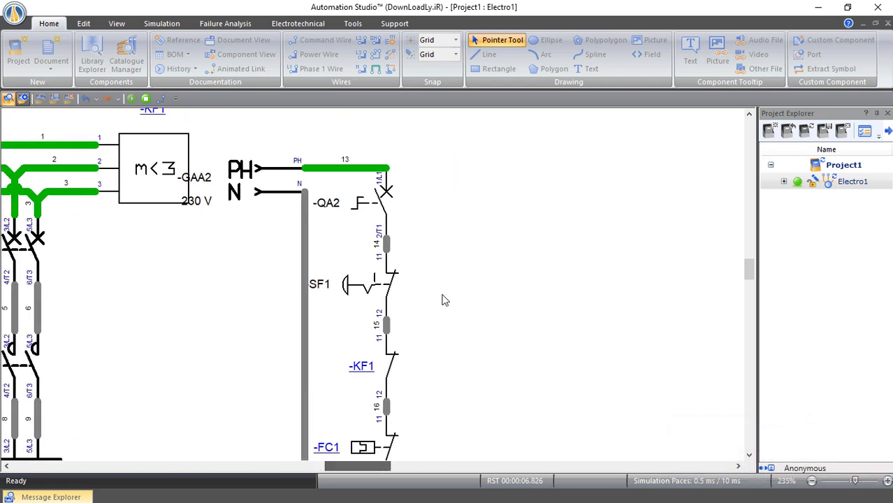
scroll(442, 300, "down", 5)
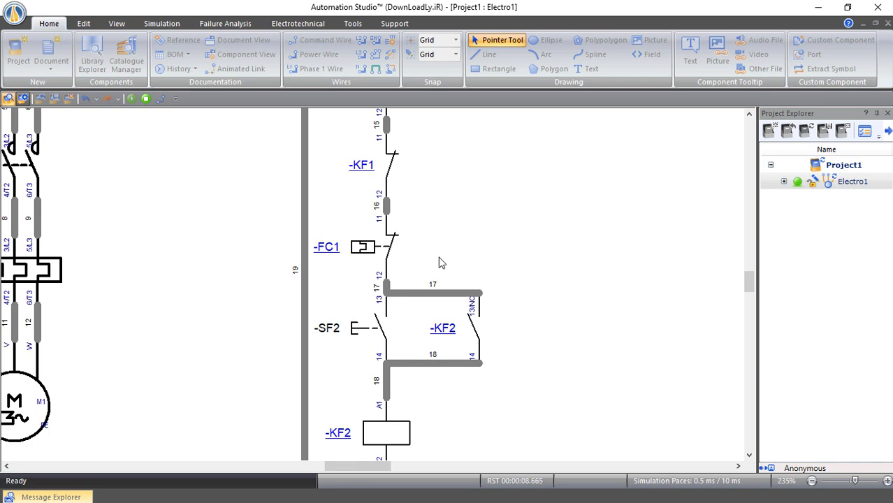
scroll(440, 262, "down", 2)
scroll(455, 272, "up", 1)
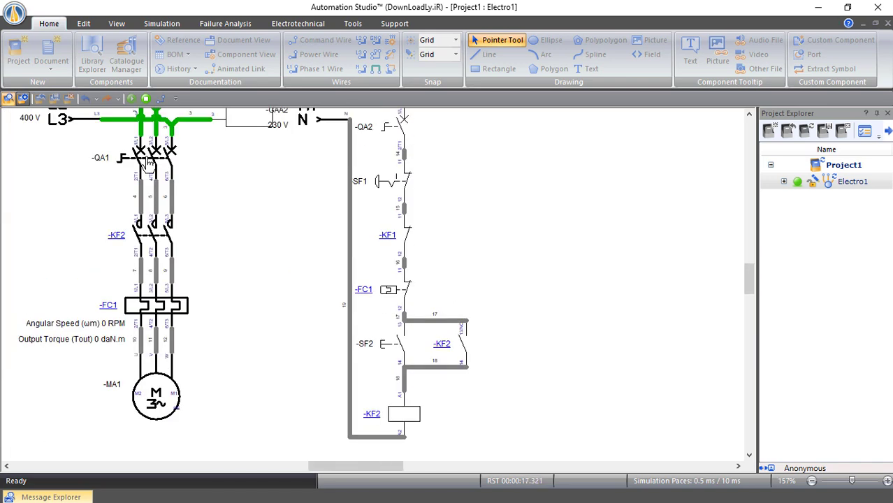
left_click(149, 163)
left_click(400, 131)
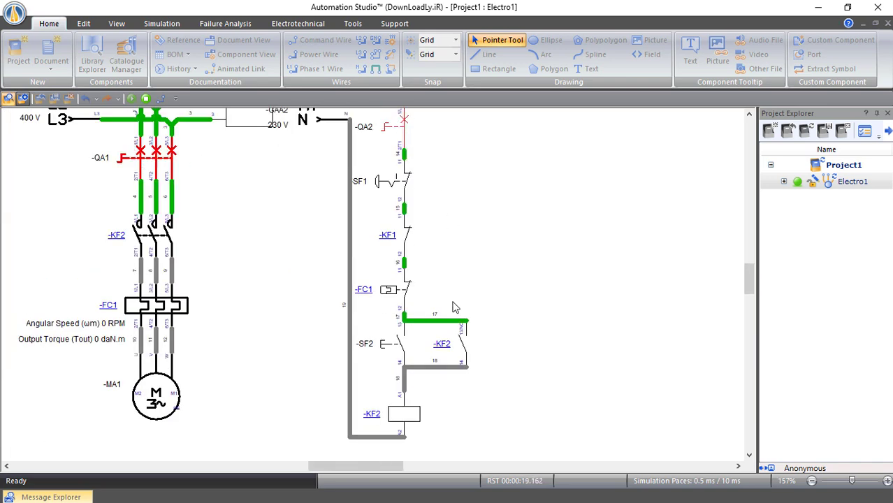
Press SF2 to run MA1 at 1500 RPM, then stop the simulation
scroll(455, 307, "up", 1)
left_click(397, 386)
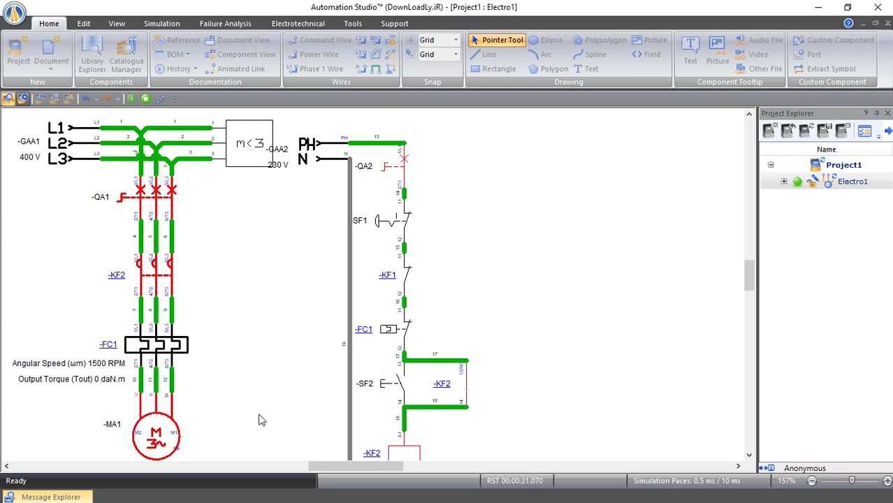
scroll(195, 412, "down", 1)
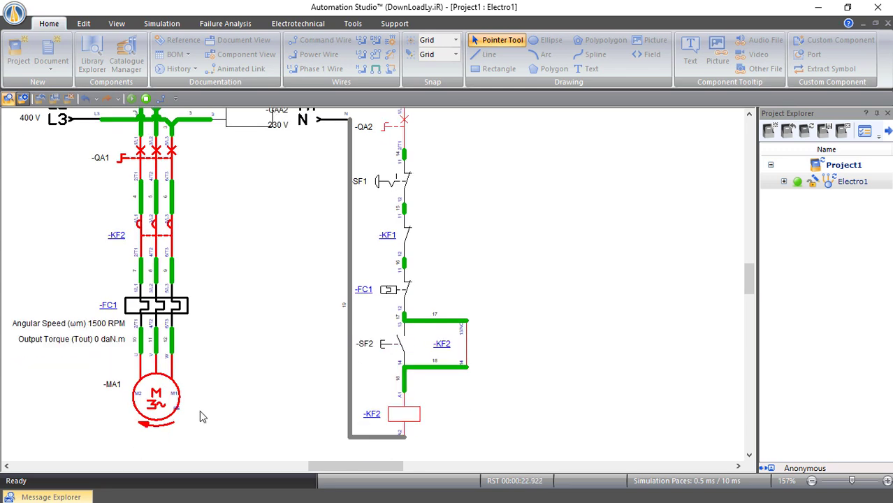
scroll(392, 263, "up", 2)
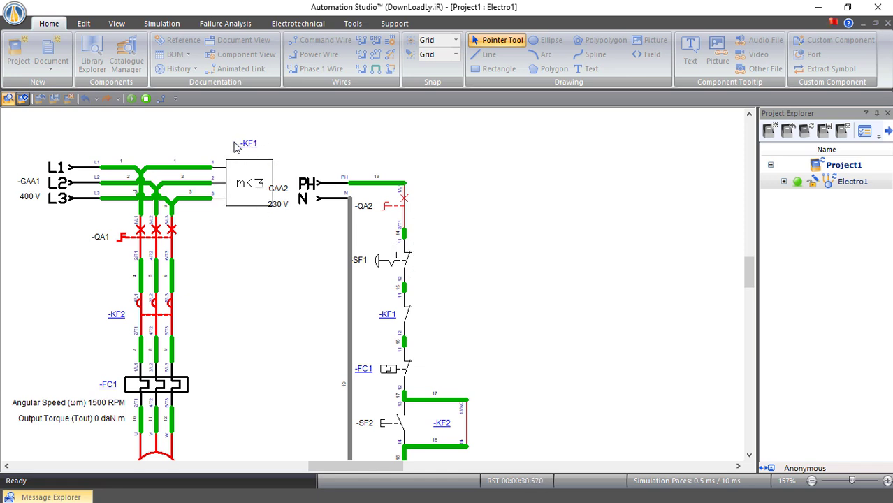
key("Escape")
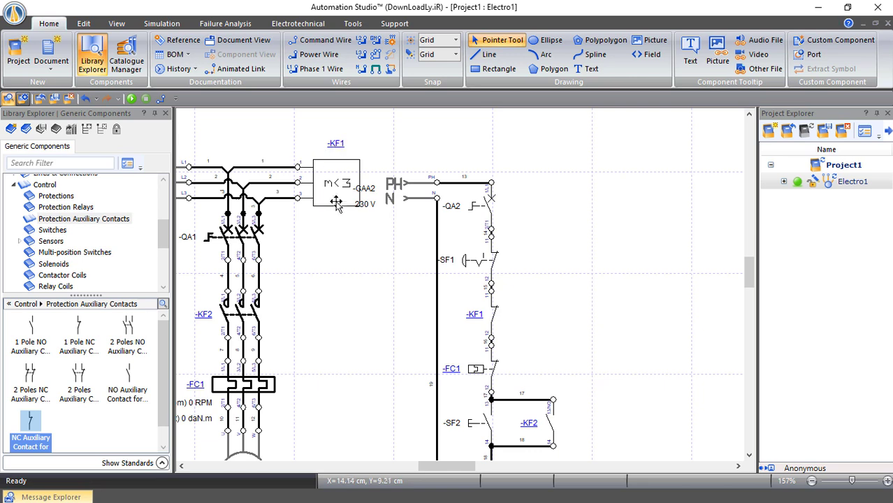
Delete the L1 wire and place a single-pole circuit breaker QA3 above the L1 line
left_click(281, 168)
key("Delete")
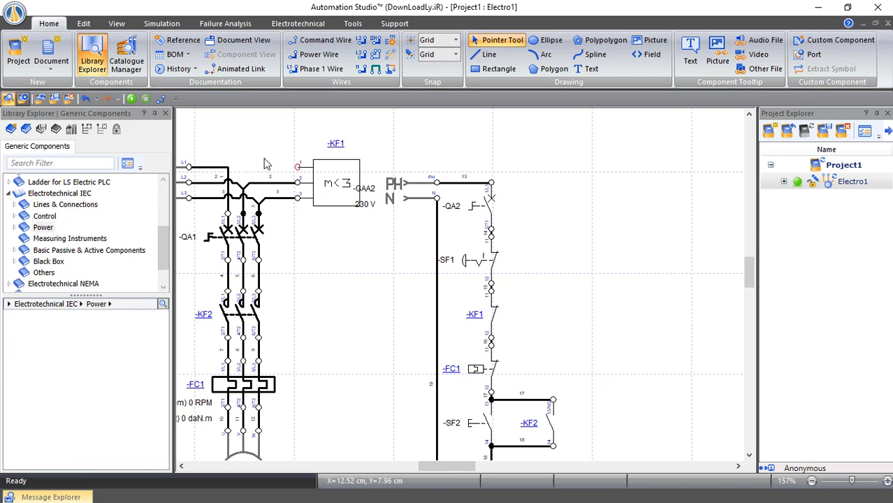
left_click(14, 217)
left_click(59, 229)
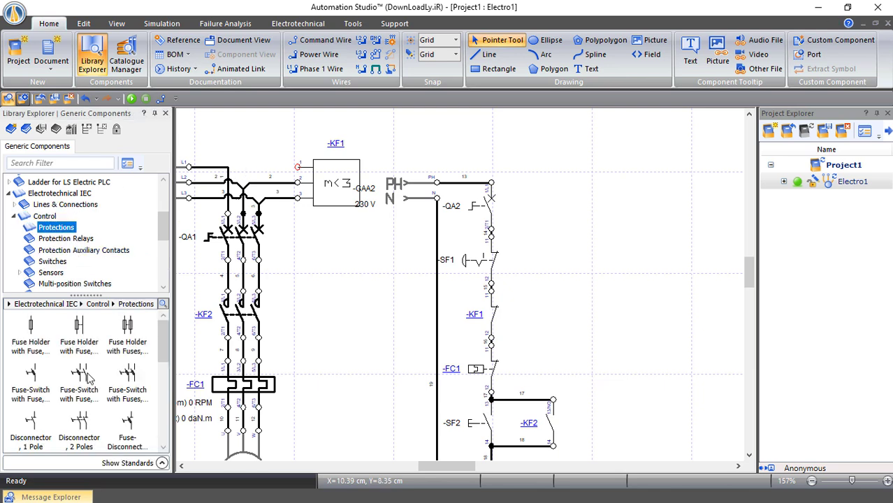
scroll(89, 377, "down", 3)
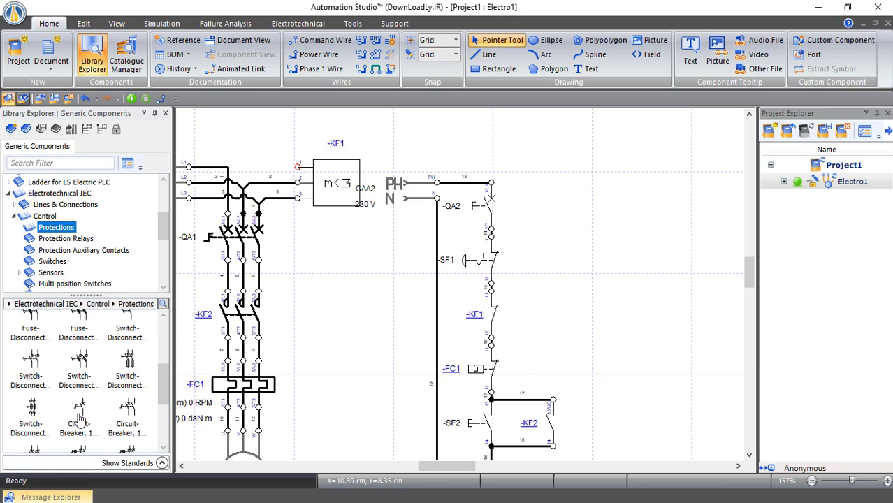
left_click_drag(79, 416, 264, 143)
Rotate breaker QA3 left so it lies horizontally
right_click(266, 154)
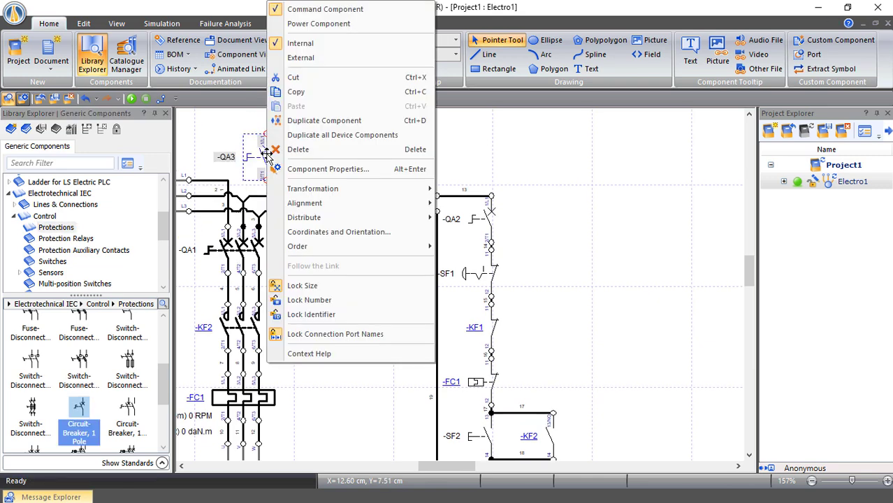
mouse_move(423, 190)
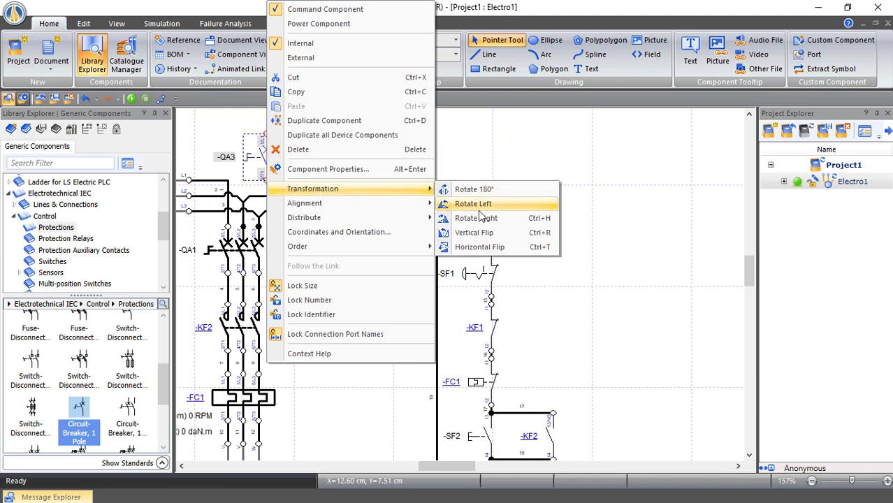
left_click(479, 204)
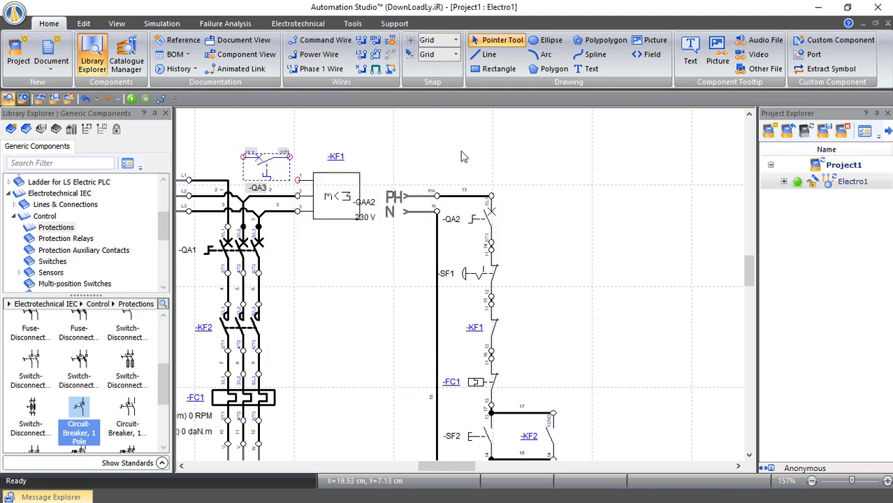
left_click(461, 157)
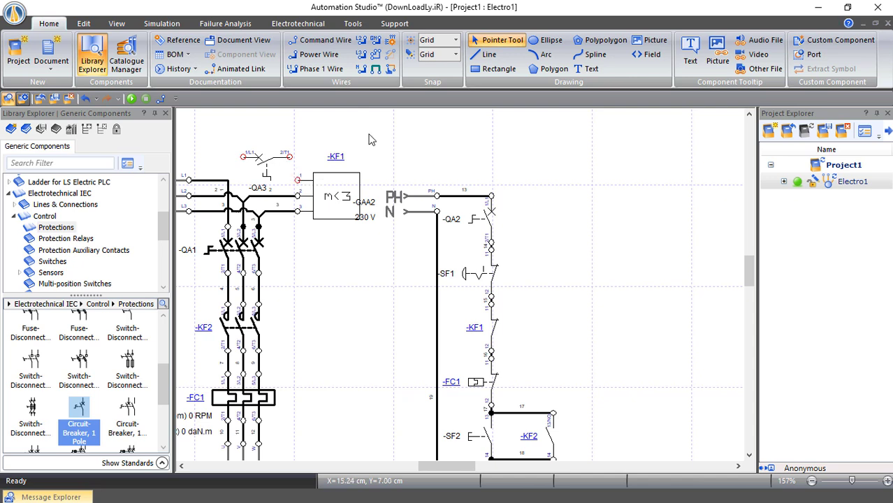
Power-wire QA3 between the M<3 box terminal and the L1 line, then restart the simulation
left_click(376, 54)
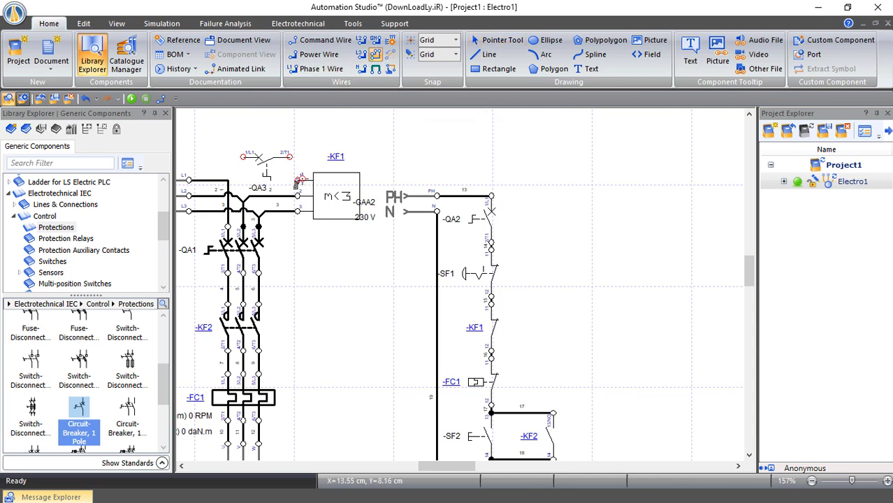
left_click(297, 180)
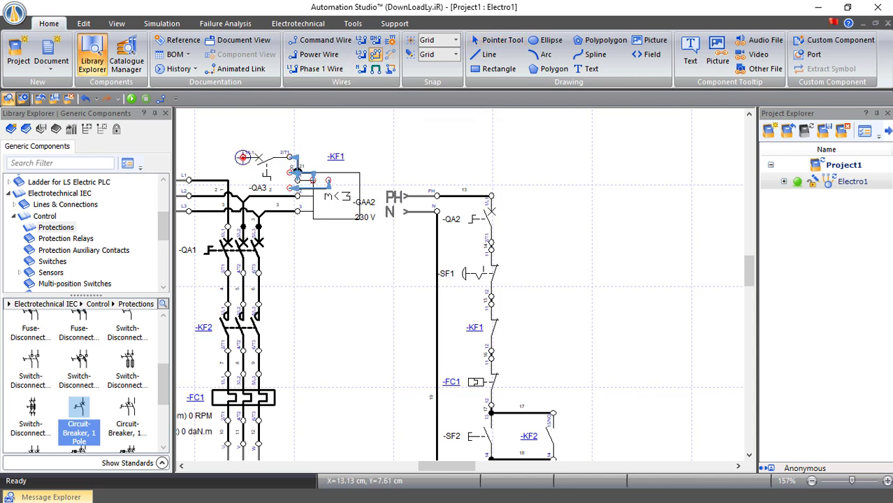
left_click(243, 157)
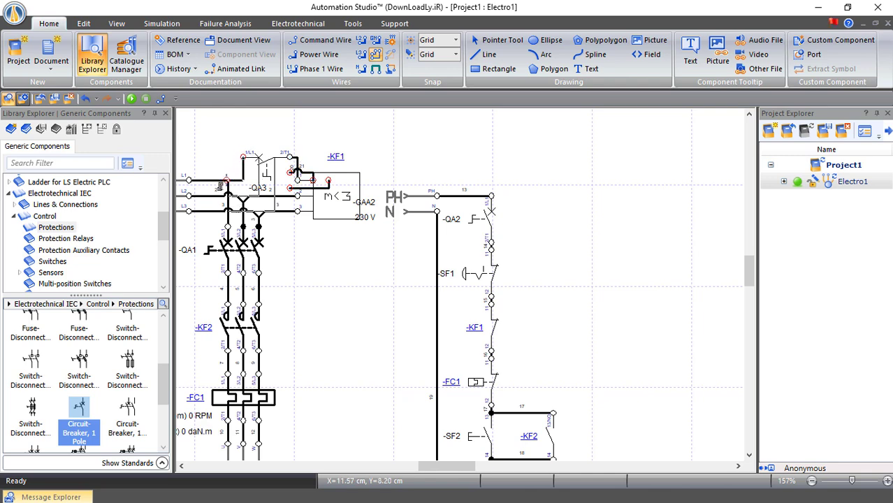
left_click(218, 184)
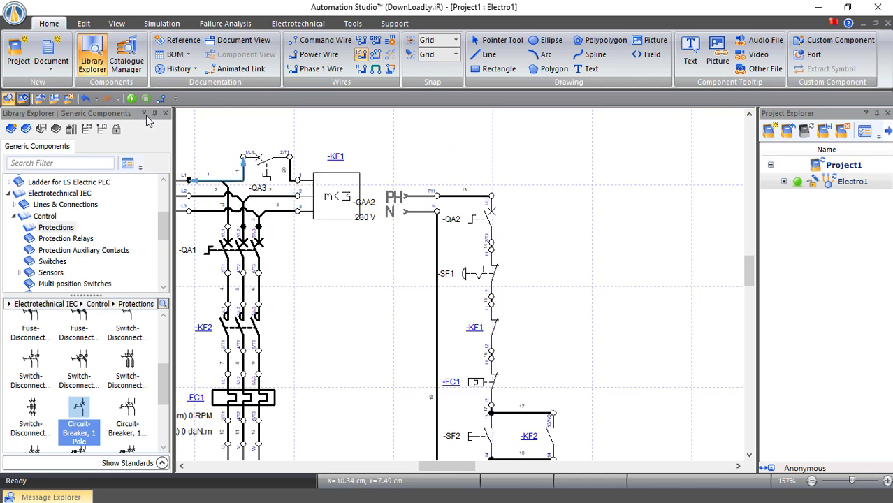
left_click(131, 99)
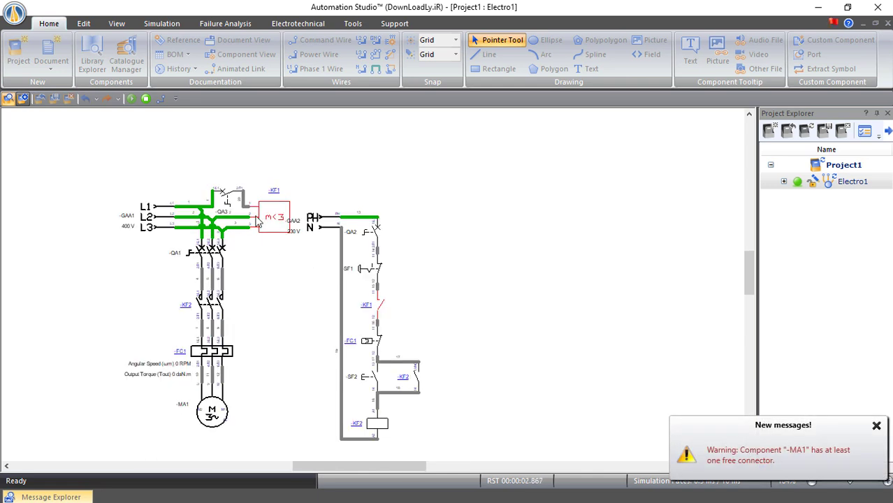
Close breakers QA3, QA1 and QA2, then press SF2 to start motor MA1
left_click(227, 200)
left_click(212, 264)
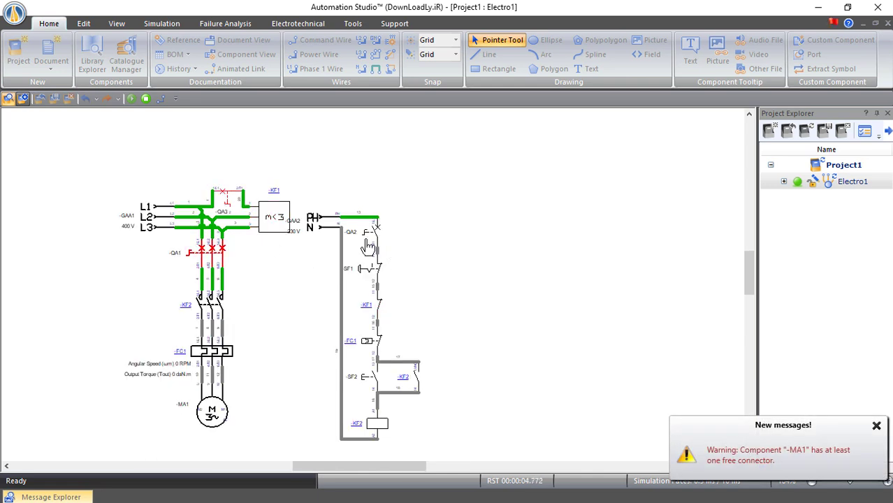
left_click(369, 233)
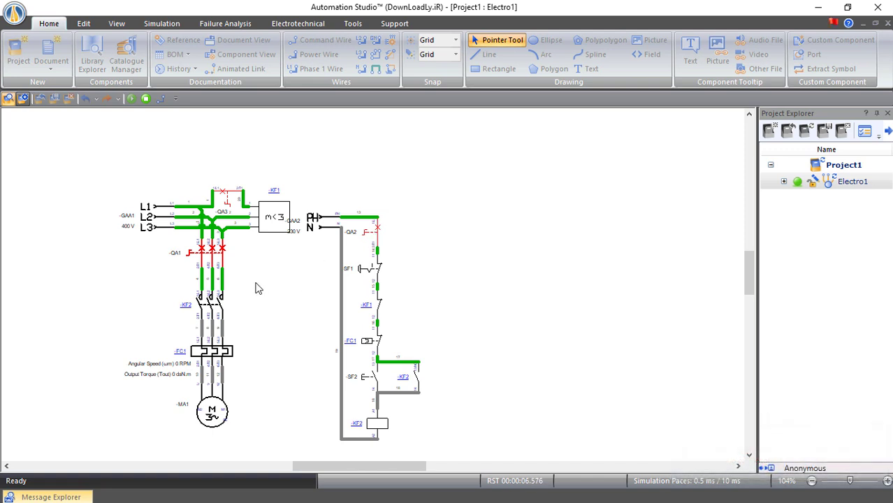
left_click(374, 378)
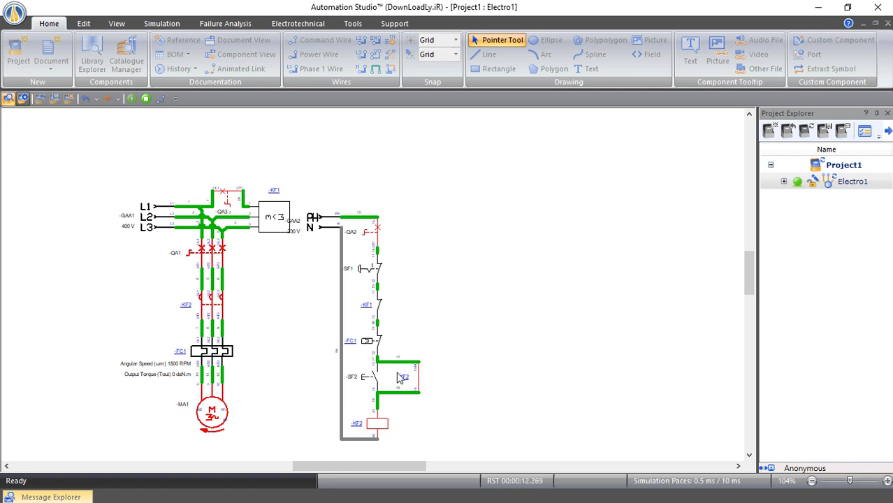
Toggle breaker QA3 off and on while motor MA1 keeps running
left_click(231, 199)
left_click(227, 199)
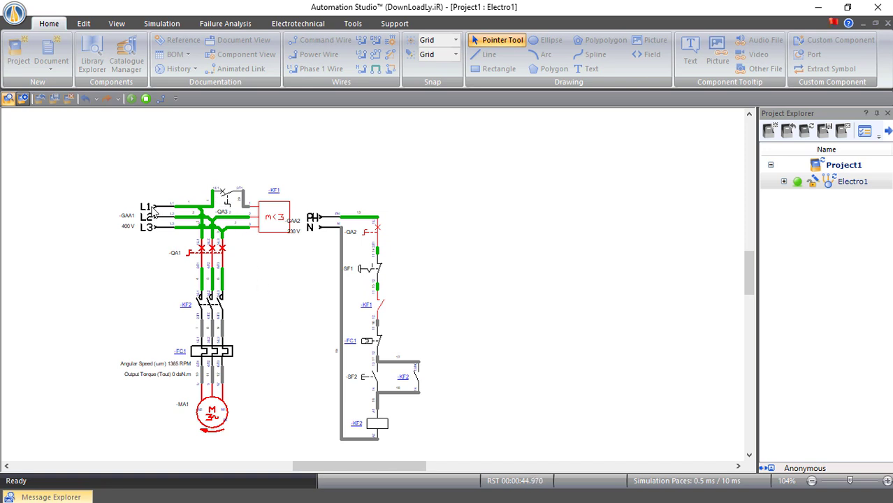
left_click(230, 202)
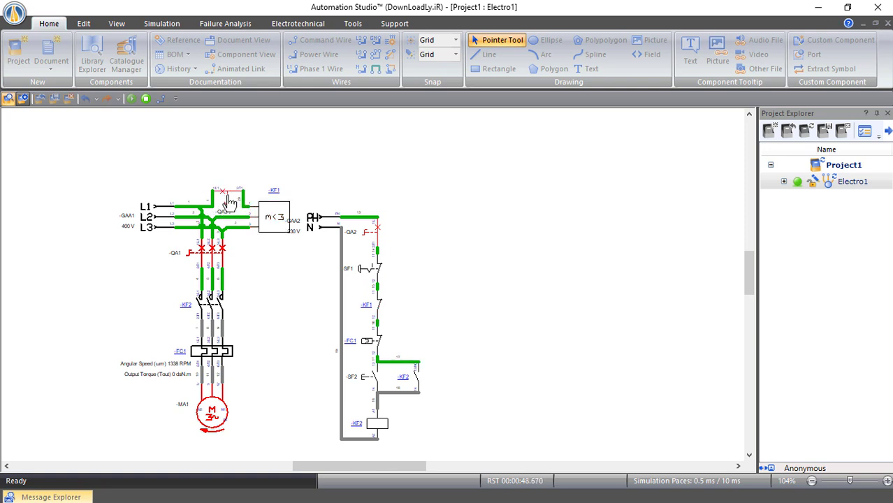